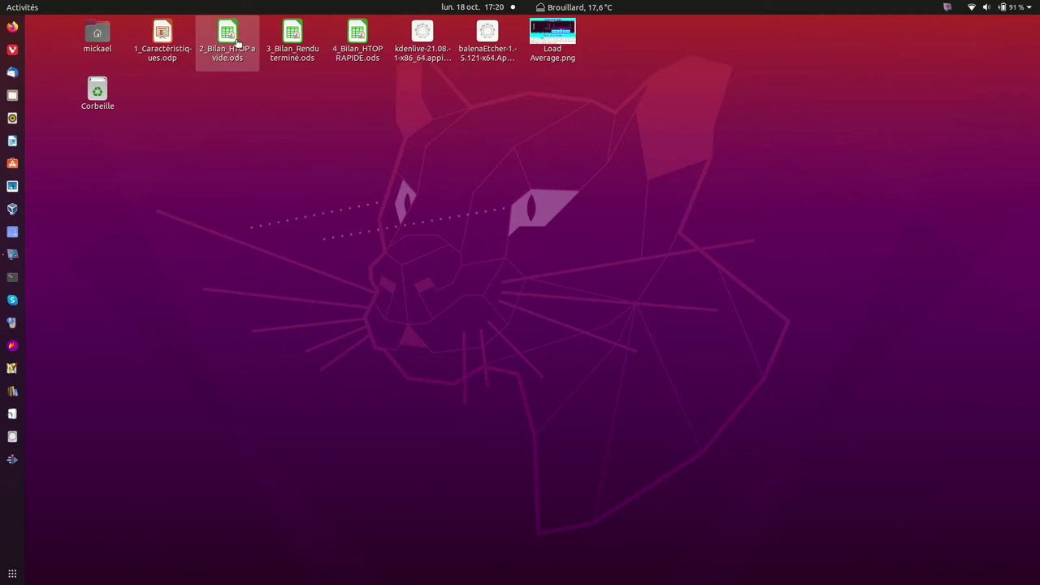
# - Open 2_Bilan_HTOP a vide.ods and highlight the whole "Htop à vide" row to compare it across all systems
pyautogui.doubleClick(237, 42)
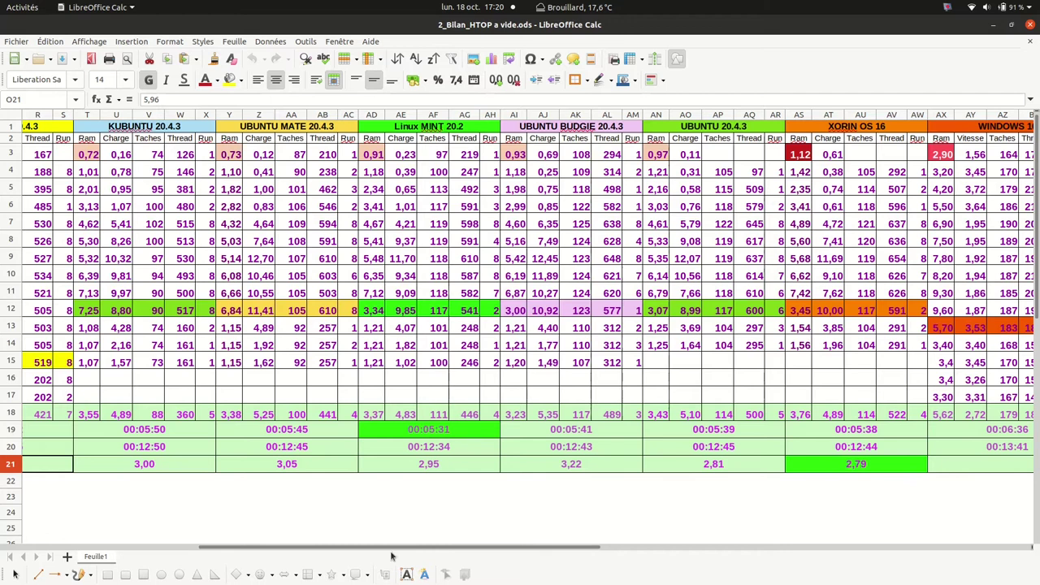
pyautogui.moveTo(396, 550); pyautogui.dragTo(180, 548)
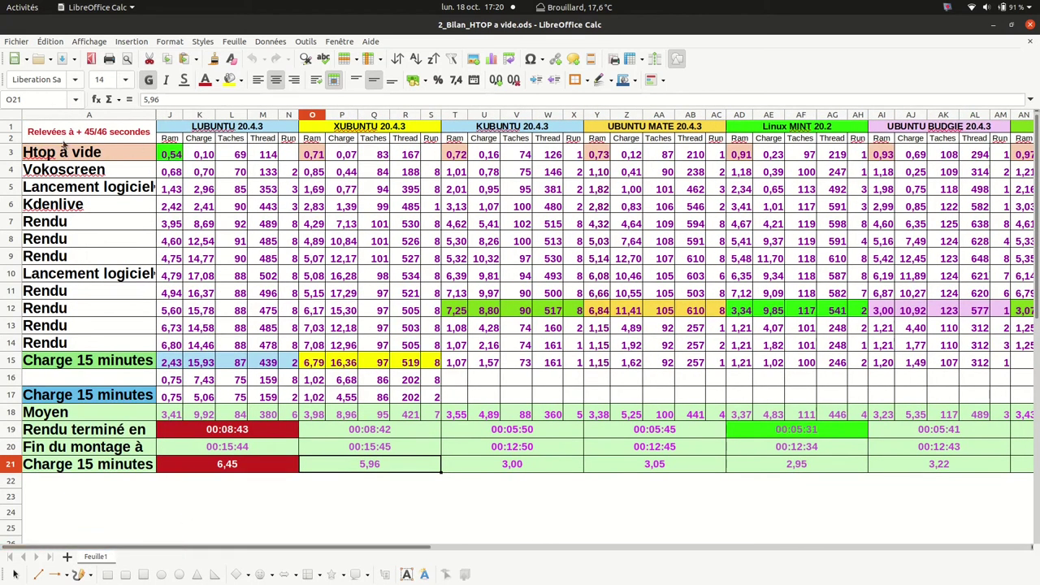
pyautogui.click(11, 153)
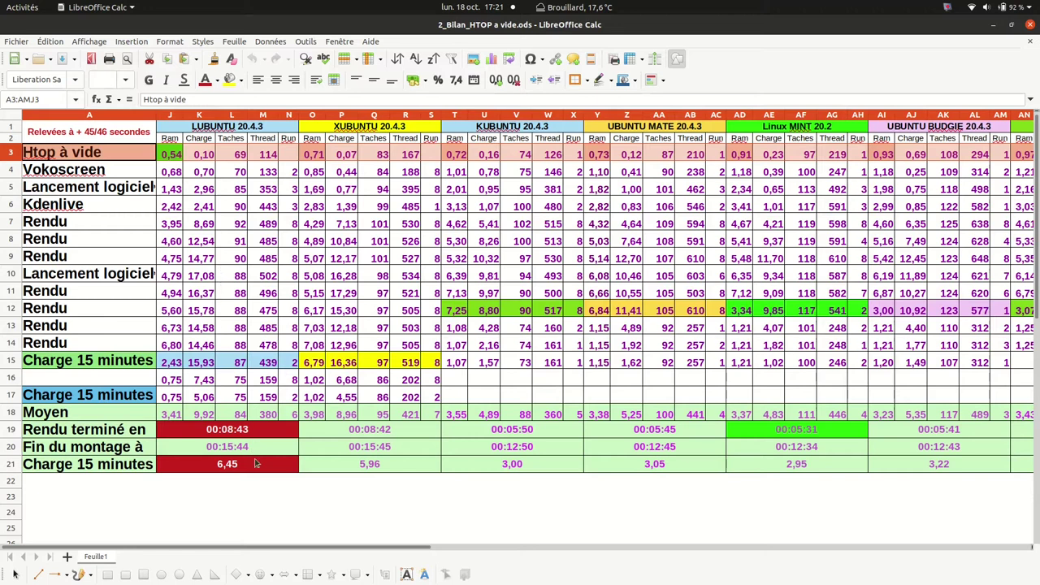
pyautogui.moveTo(287, 552); pyautogui.dragTo(536, 546)
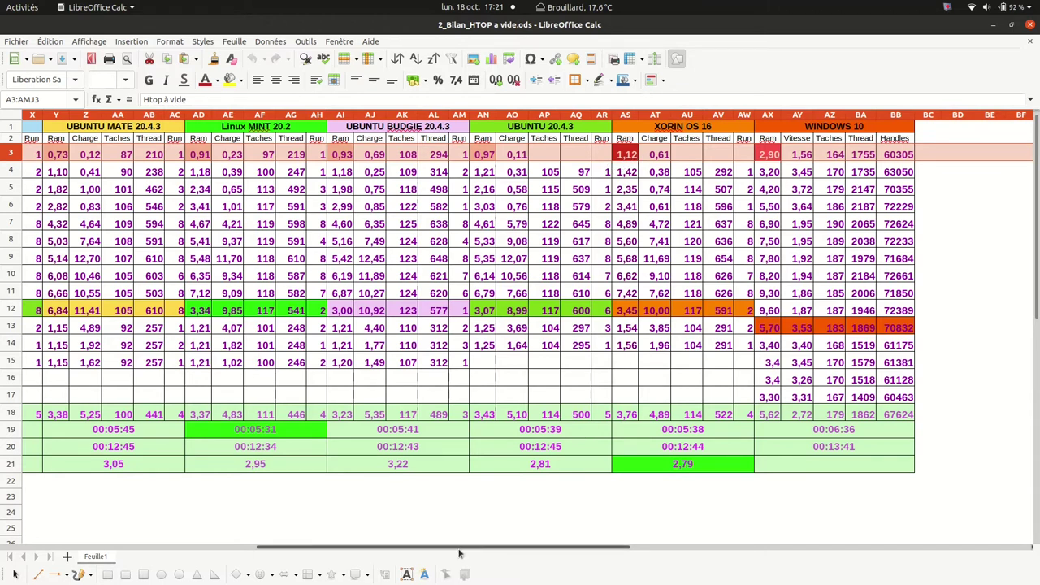
pyautogui.hscroll(-1, 476, 549)
pyautogui.hscroll(-13, 476, 549)
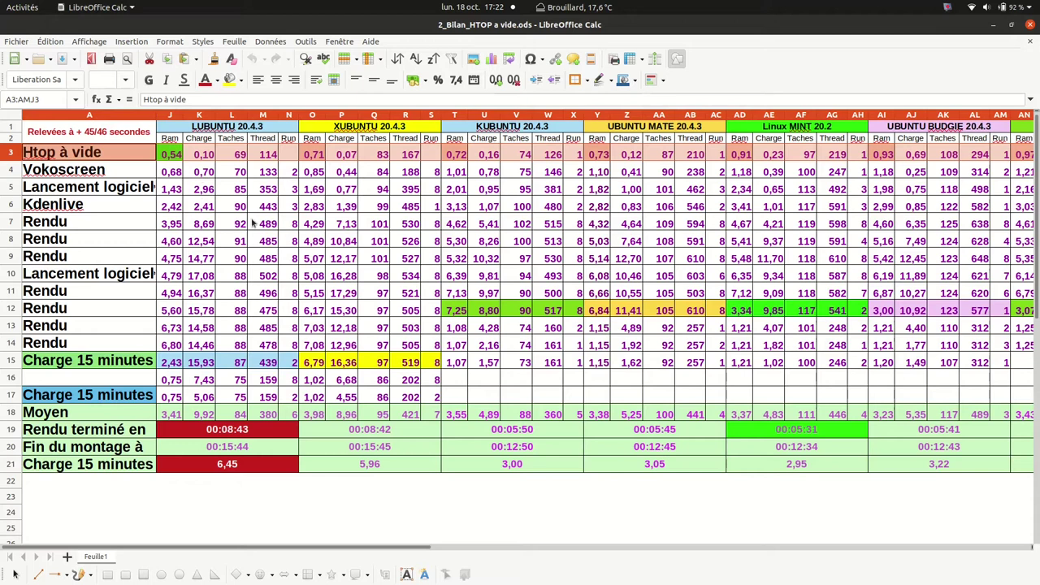
# - Highlight the Ram, Charge, Taches, Thread and Run columns of the LUBUNTU 20.4.3 block one after another
pyautogui.moveTo(170, 138); pyautogui.dragTo(168, 411)
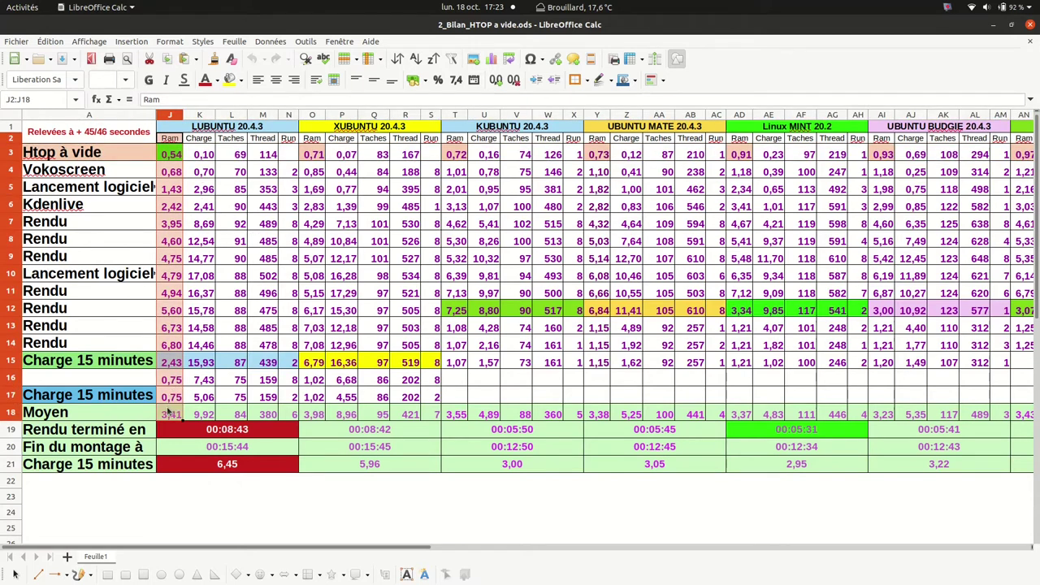
pyautogui.moveTo(203, 140); pyautogui.dragTo(202, 410)
pyautogui.moveTo(234, 140); pyautogui.dragTo(240, 381)
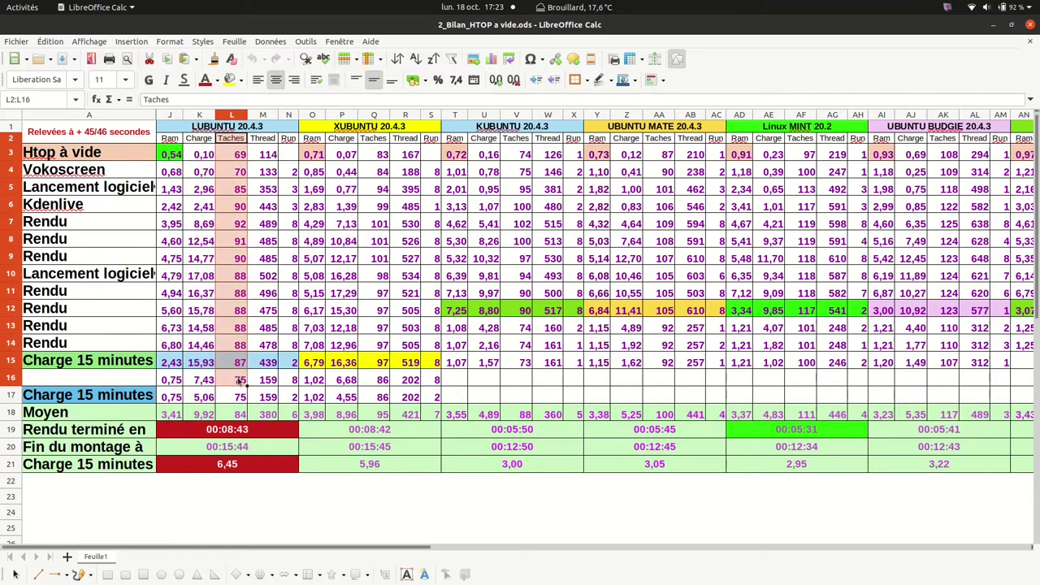
pyautogui.moveTo(262, 139); pyautogui.dragTo(260, 394)
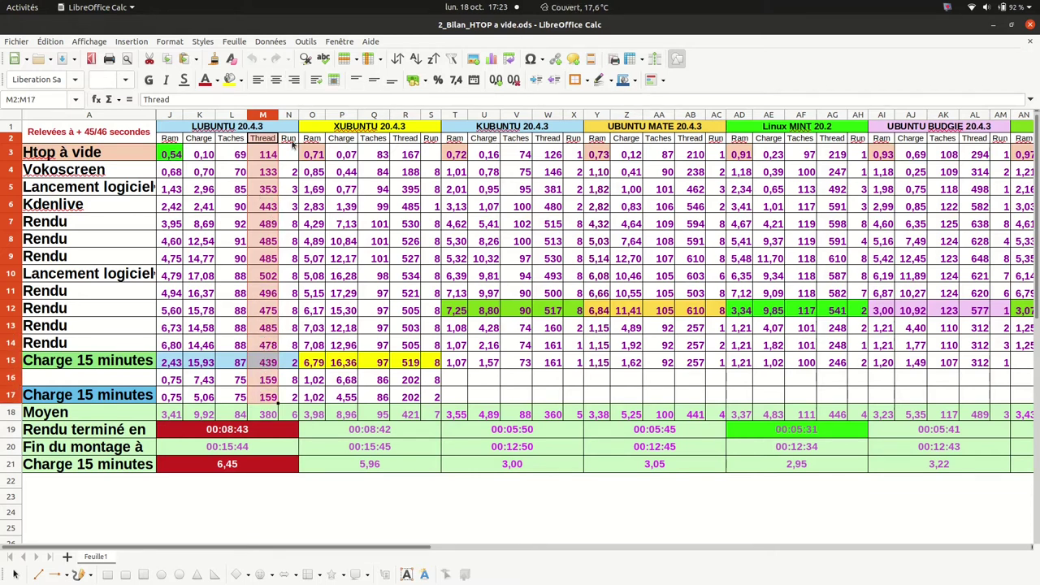
pyautogui.moveTo(289, 155); pyautogui.dragTo(294, 390)
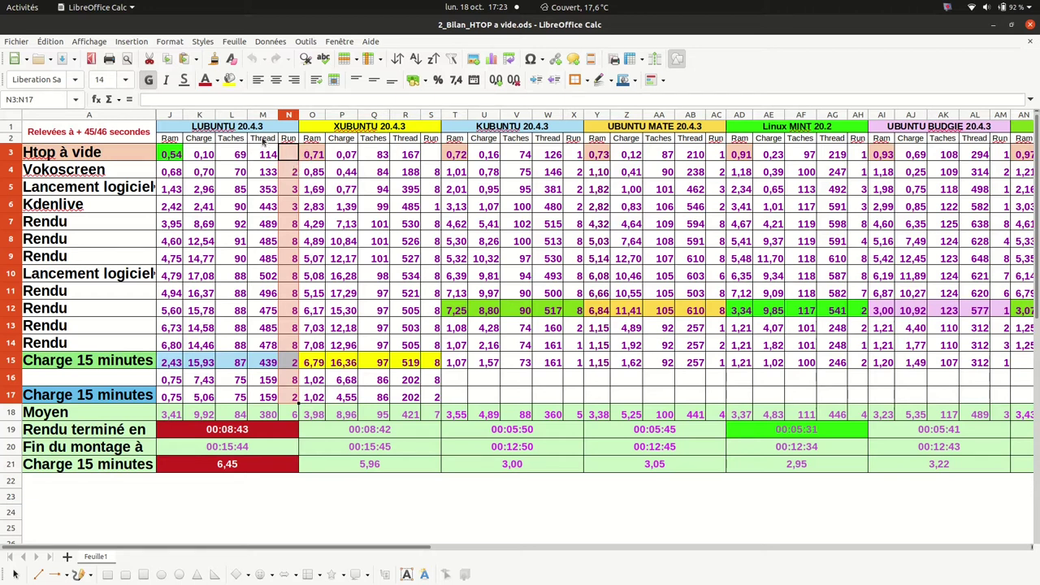
pyautogui.click(263, 140)
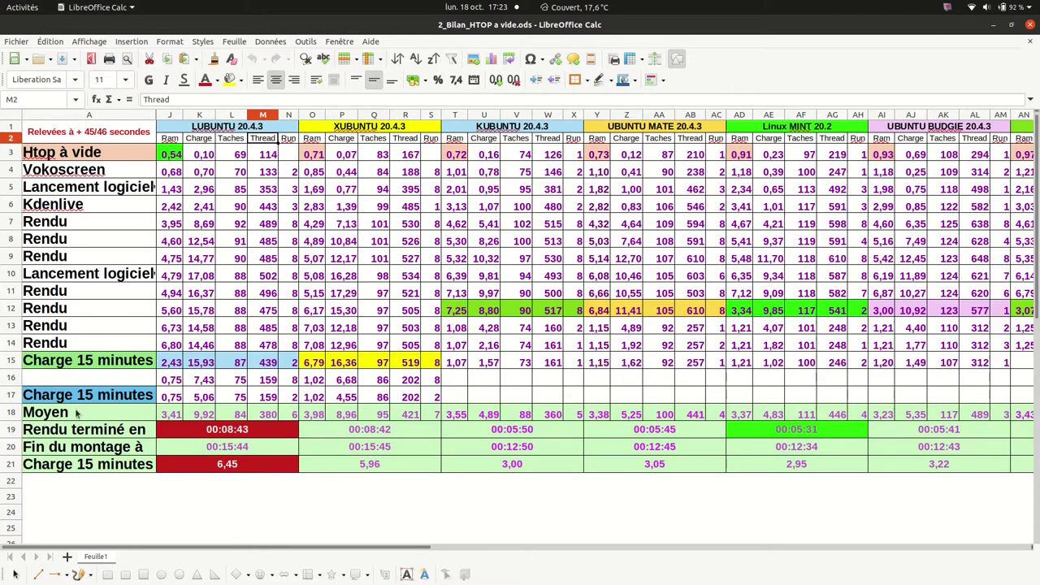
# - Highlight the whole "Moyen" row and review its averages from LUBUNTU through WINDOWS 10
pyautogui.click(13, 412)
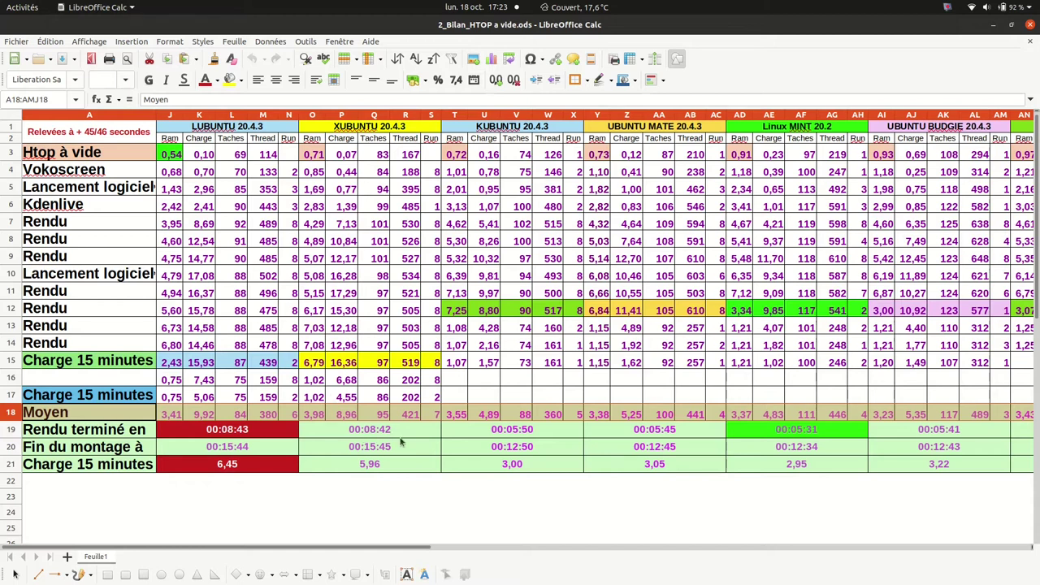
pyautogui.click(464, 546)
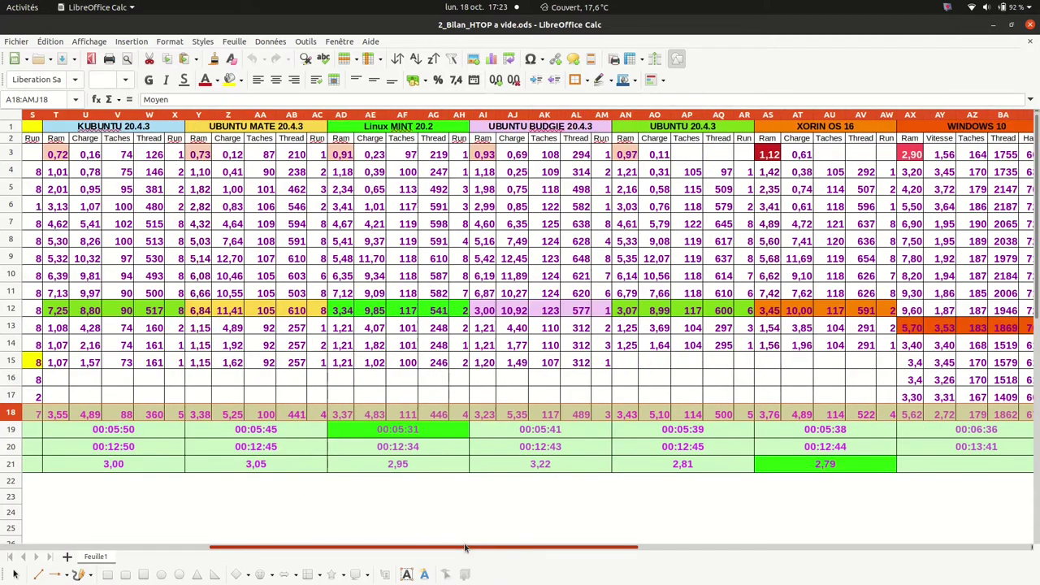
pyautogui.moveTo(465, 548); pyautogui.dragTo(495, 549)
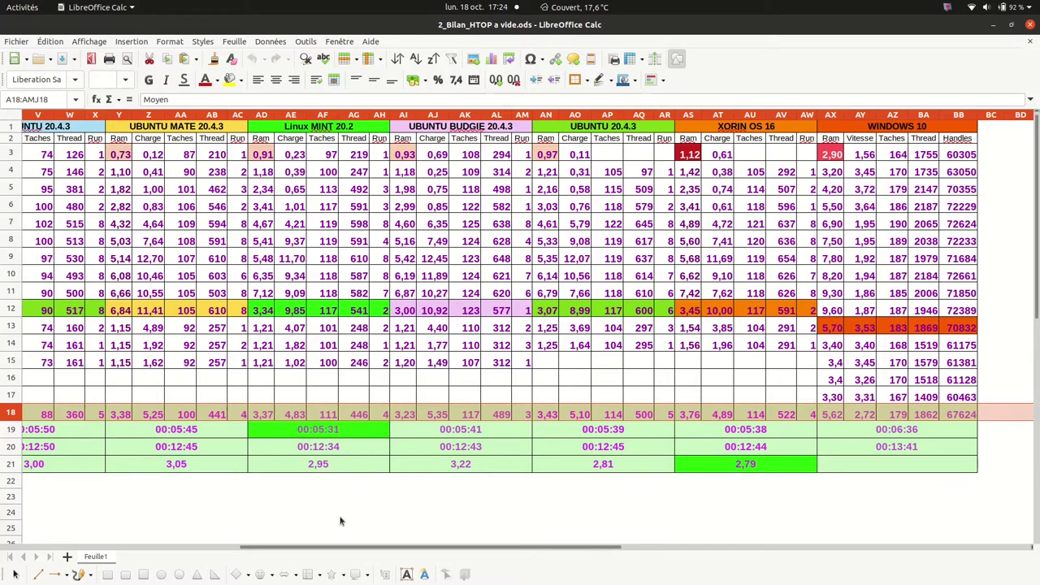
pyautogui.moveTo(341, 549); pyautogui.dragTo(101, 550)
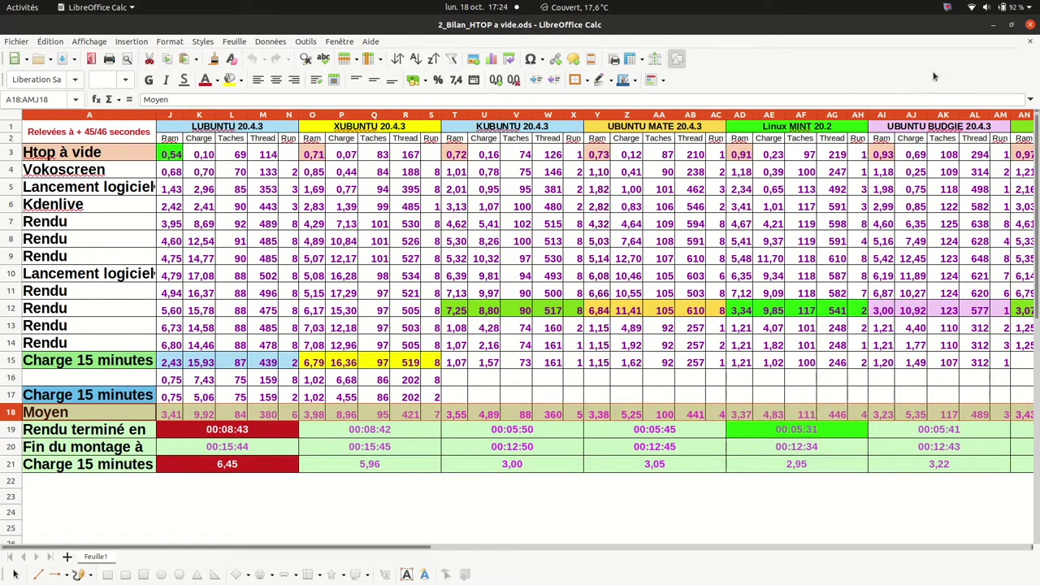
# - Minimise the spreadsheet and view the Load Average.png image from the desktop
pyautogui.click(993, 24)
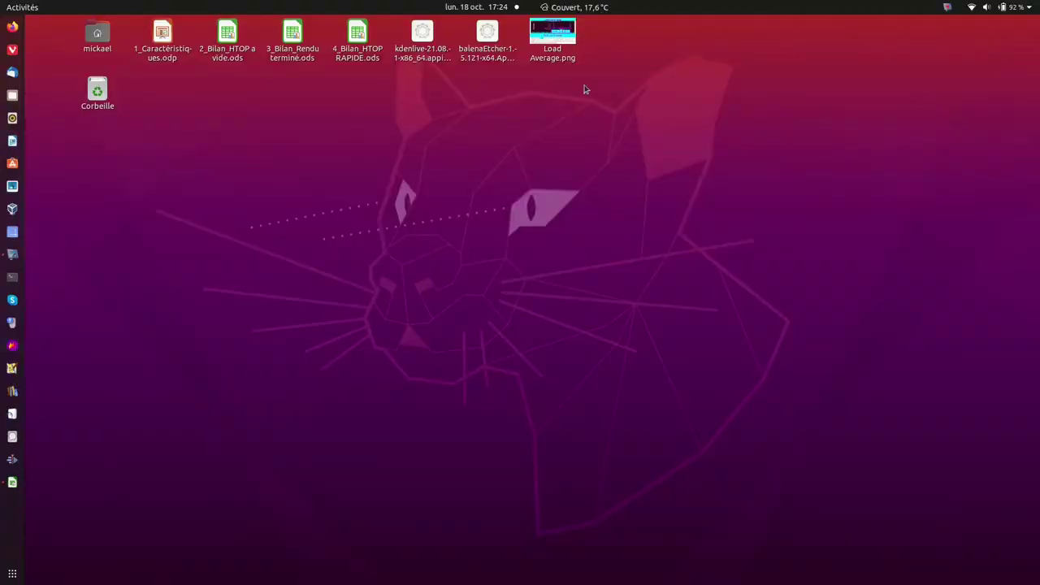
pyautogui.doubleClick(564, 43)
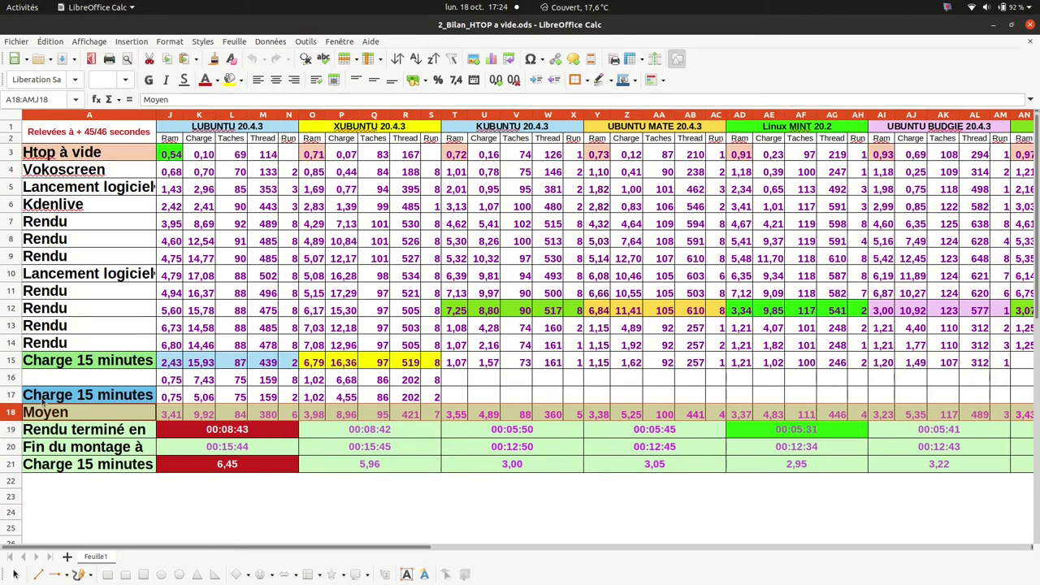
# - Back in the spreadsheet, select the "Charge 15 minutes" label in row 17, then highlight the UBUNTU 20.4.3 block, AN1:AR21
pyautogui.click(122, 401)
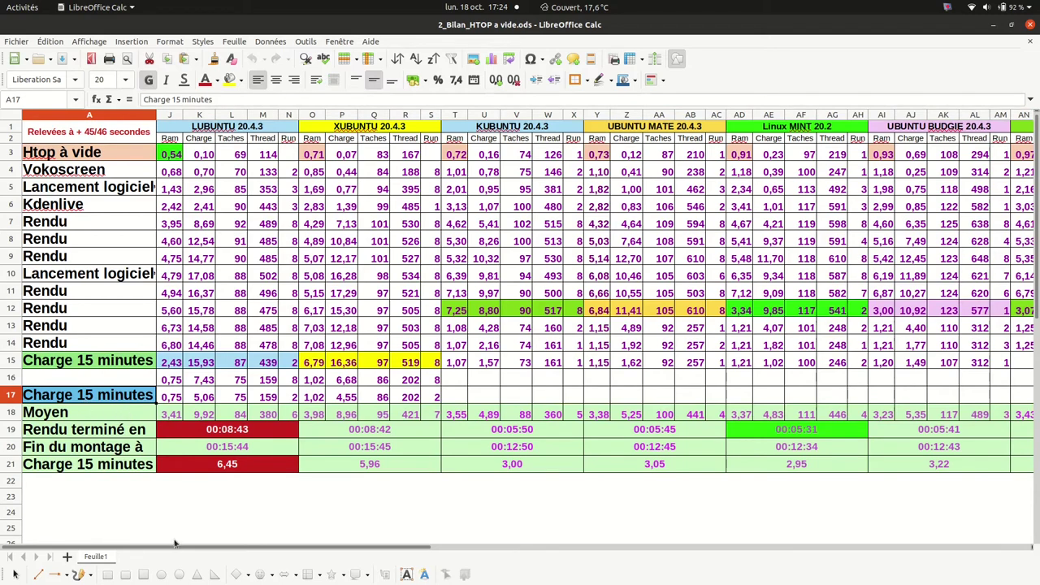
pyautogui.moveTo(174, 549); pyautogui.dragTo(470, 574)
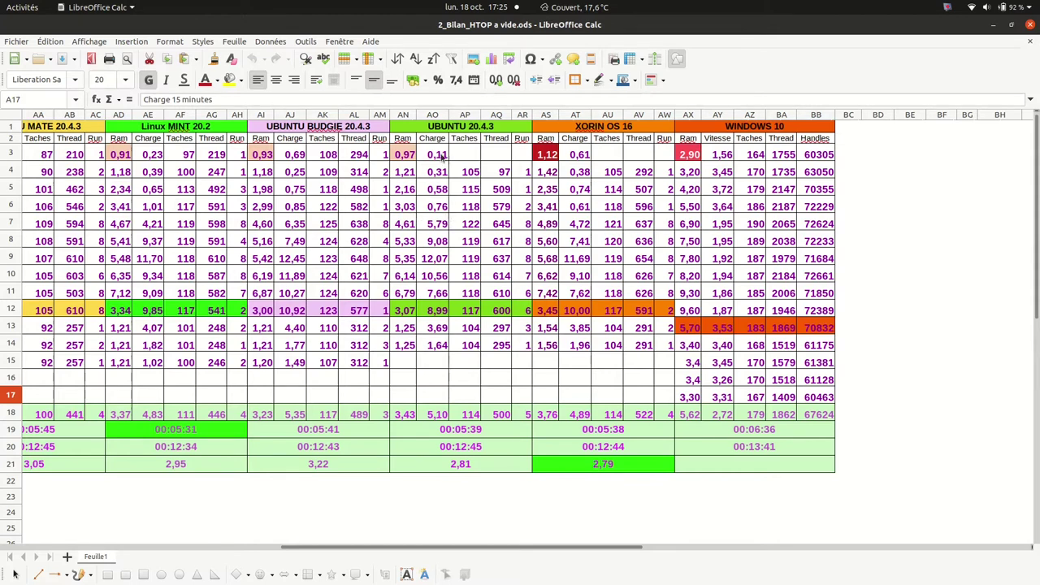
pyautogui.click(409, 126)
pyautogui.moveTo(409, 126); pyautogui.dragTo(424, 465)
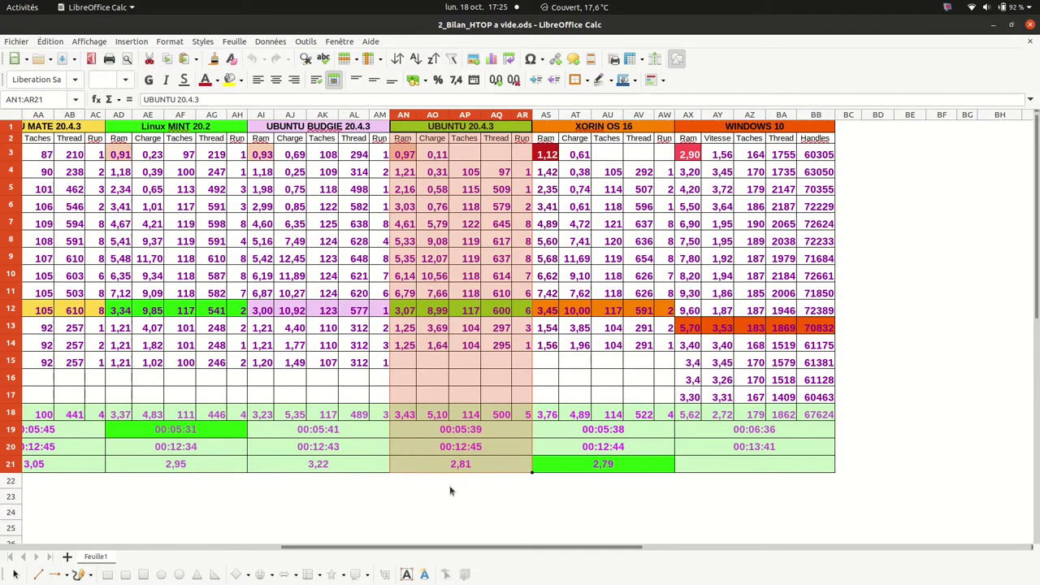
# - Compare the "Charge 15 minutes" results in row 21 from LUBUNTU across to XORIN OS 16
pyautogui.moveTo(453, 550); pyautogui.dragTo(173, 550)
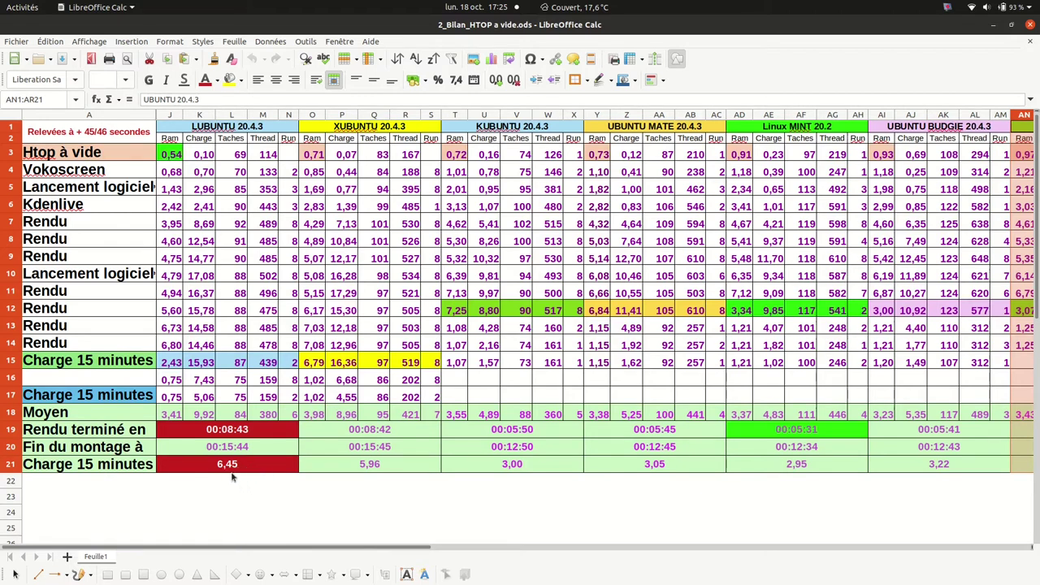
pyautogui.moveTo(250, 549); pyautogui.dragTo(494, 549)
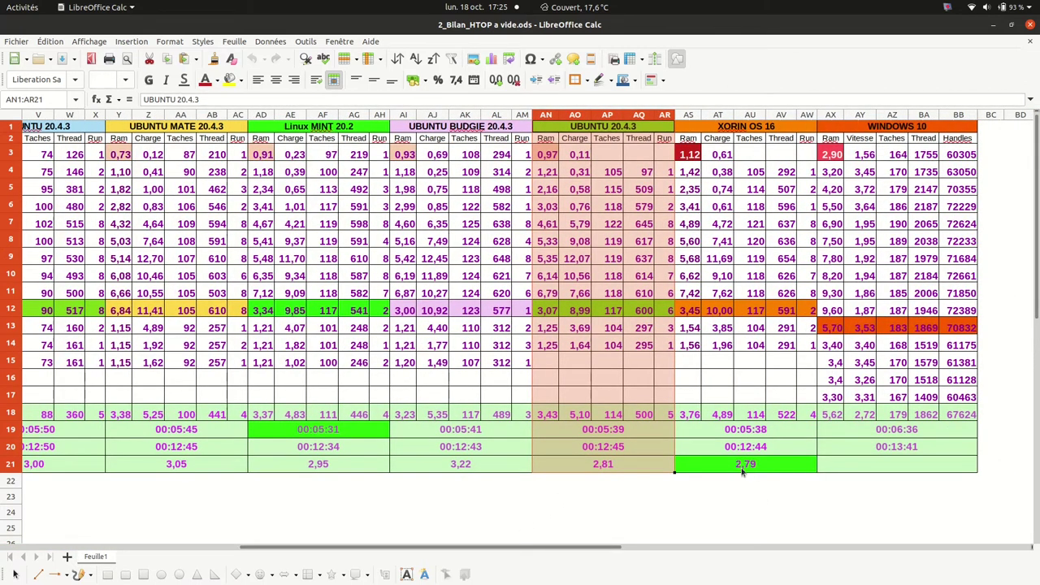
pyautogui.hscroll(-5, 470, 457)
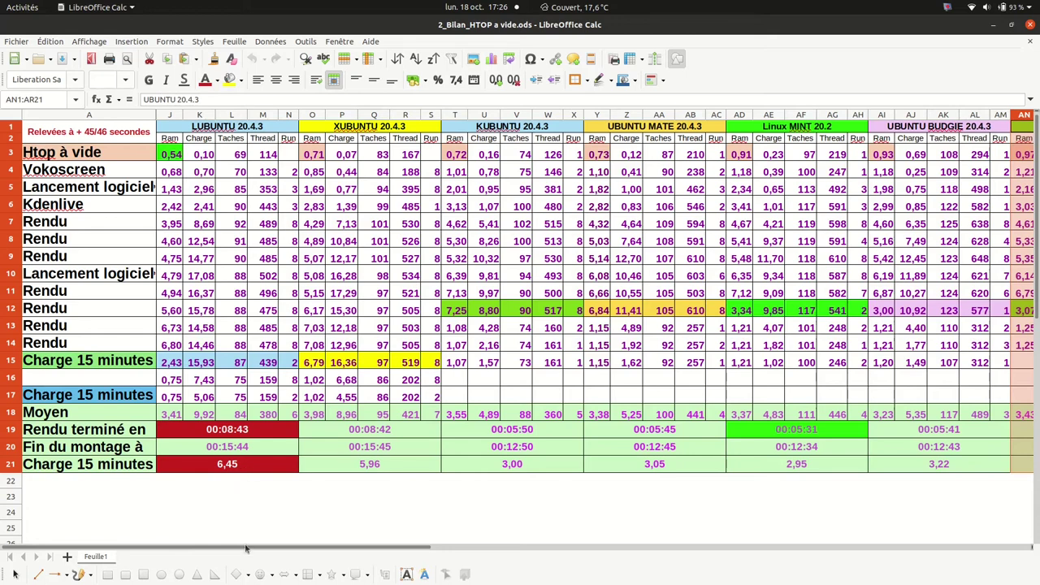
# - Close the current workbook, open 3_Bilan_Rendu terminé.ods and highlight its LUBUNTU 20.4.3 block, J1:N21
pyautogui.click(1030, 26)
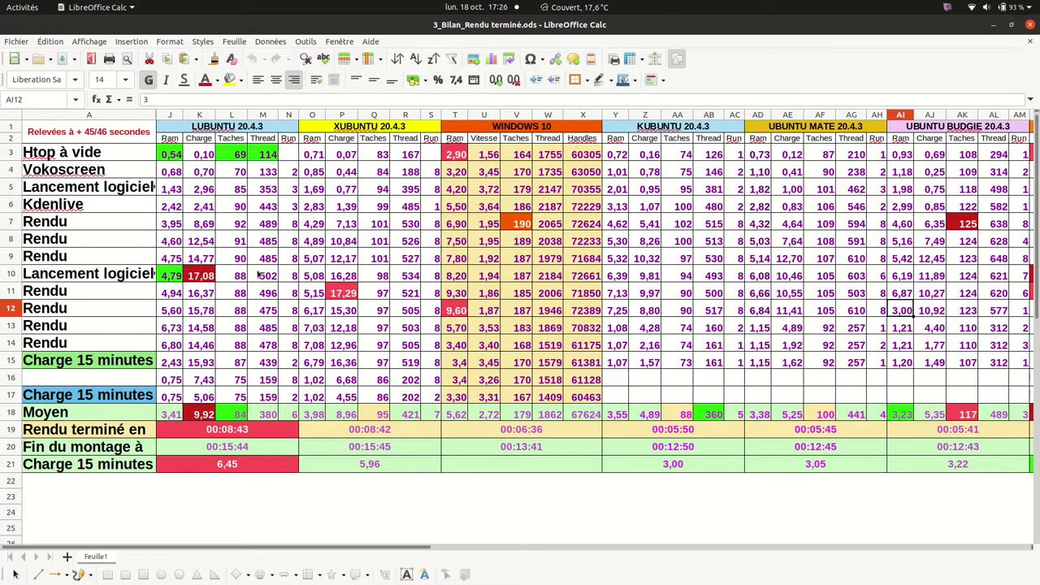
pyautogui.moveTo(228, 129); pyautogui.dragTo(229, 463)
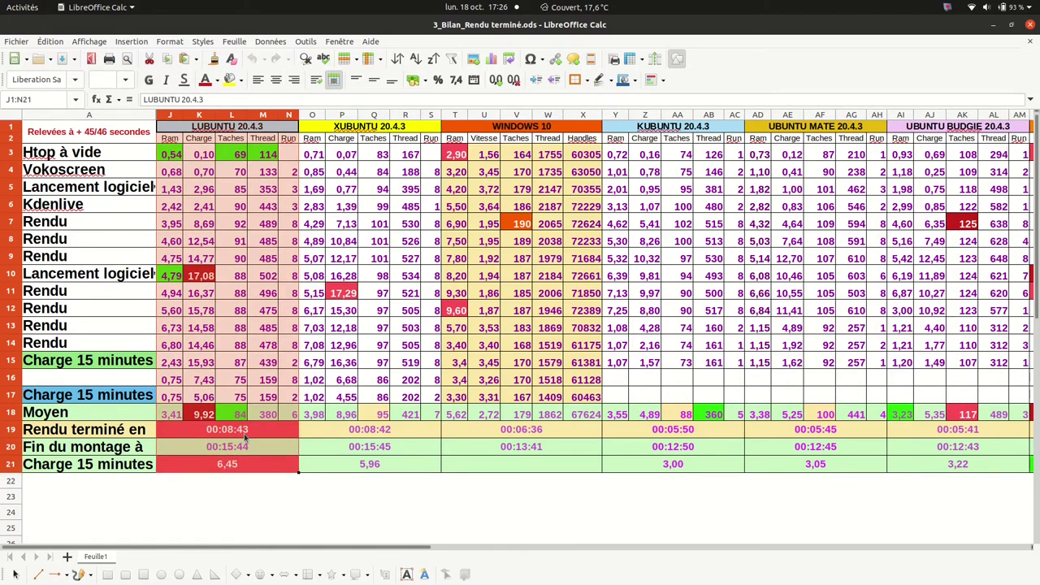
# - Highlight the render completion times in row 19 from KUBUNTU 20.4.3 through Linux MINT 20.2, Y19:BB19
pyautogui.moveTo(252, 546); pyautogui.dragTo(568, 544)
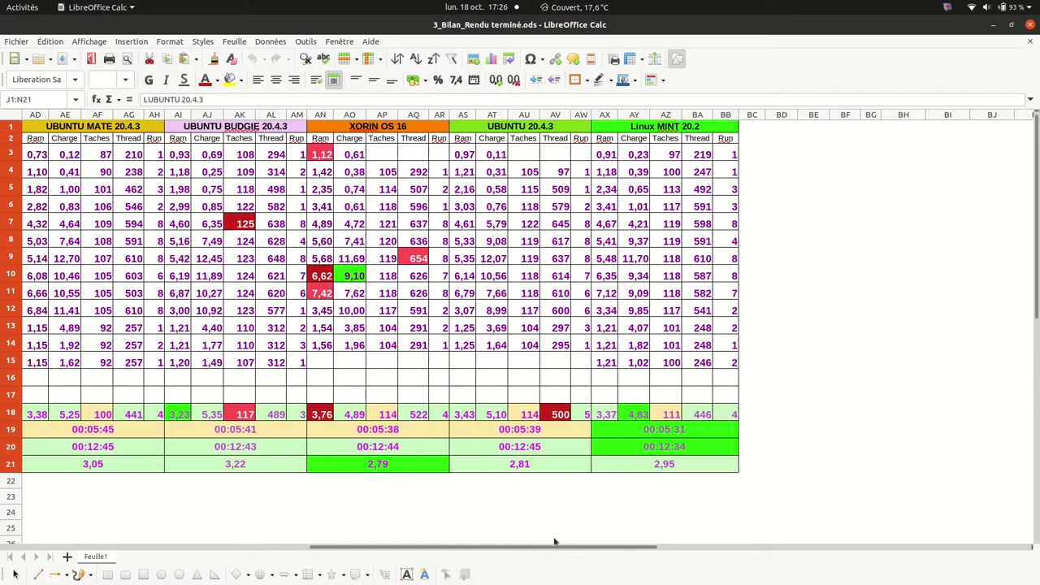
pyautogui.moveTo(558, 545); pyautogui.dragTo(449, 547)
pyautogui.moveTo(307, 436); pyautogui.dragTo(977, 437)
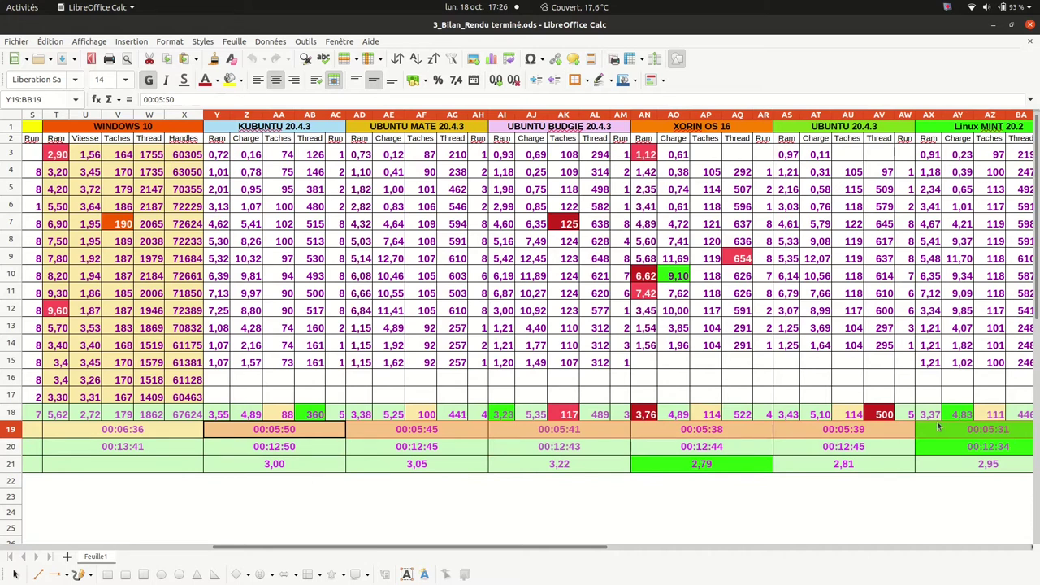
pyautogui.moveTo(561, 546); pyautogui.dragTo(578, 546)
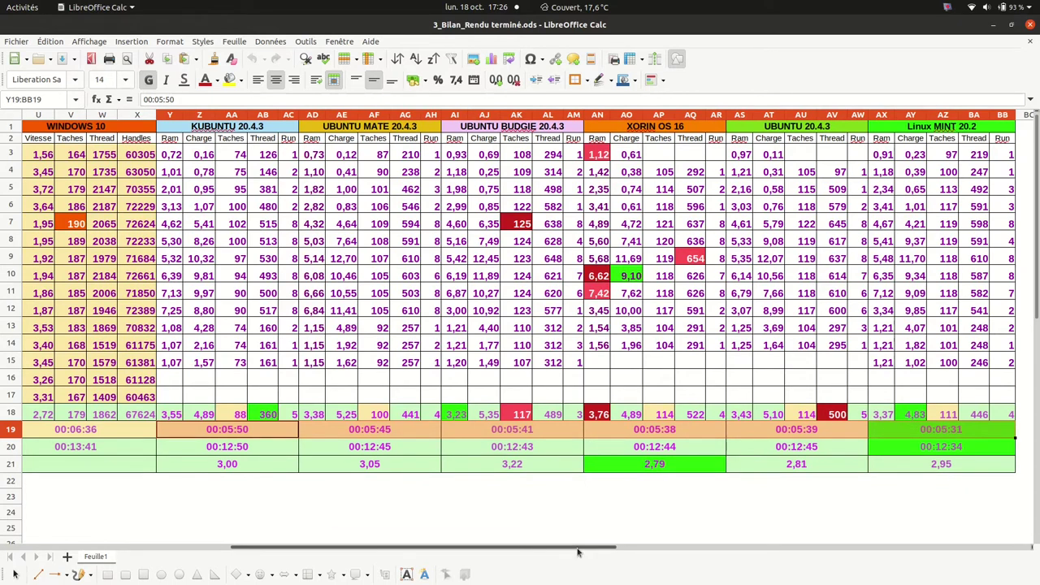
# - Highlight the WINDOWS 10 block, T1:X20, and select its idle Ram value in cell T3
pyautogui.moveTo(578, 550); pyautogui.dragTo(494, 551)
pyautogui.moveTo(264, 127); pyautogui.dragTo(294, 442)
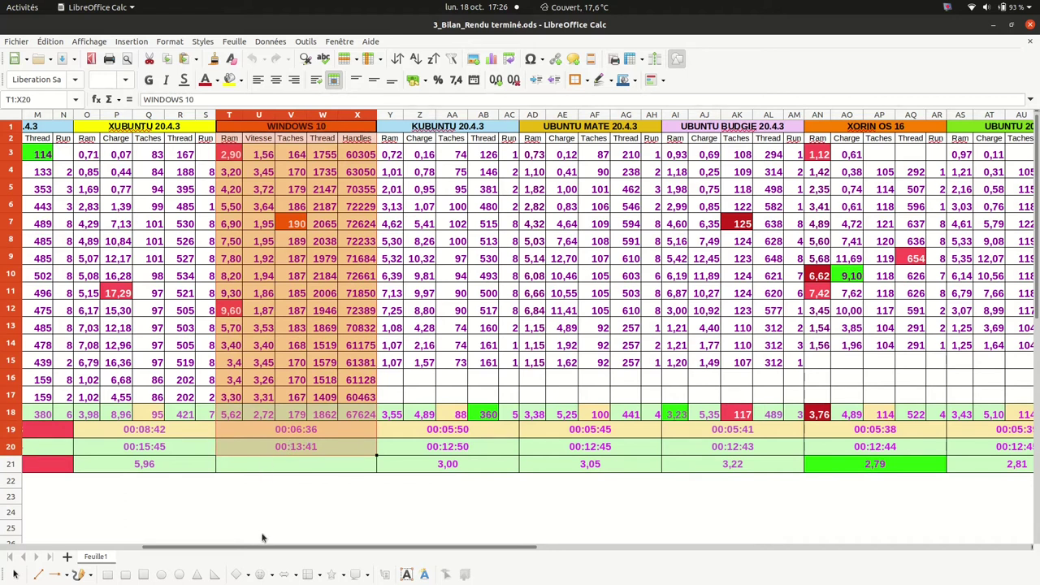
pyautogui.click(230, 156)
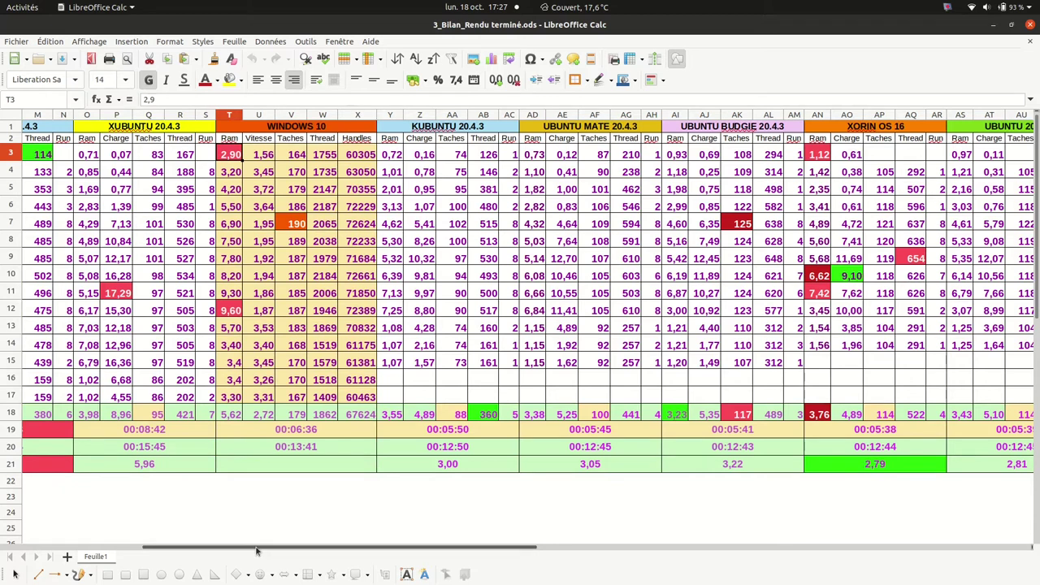
# - Highlight the XUBUNTU Charge column down to row 10, then select the WINDOWS 10 "Vitesse" heading for comparison
pyautogui.moveTo(256, 551); pyautogui.dragTo(113, 550)
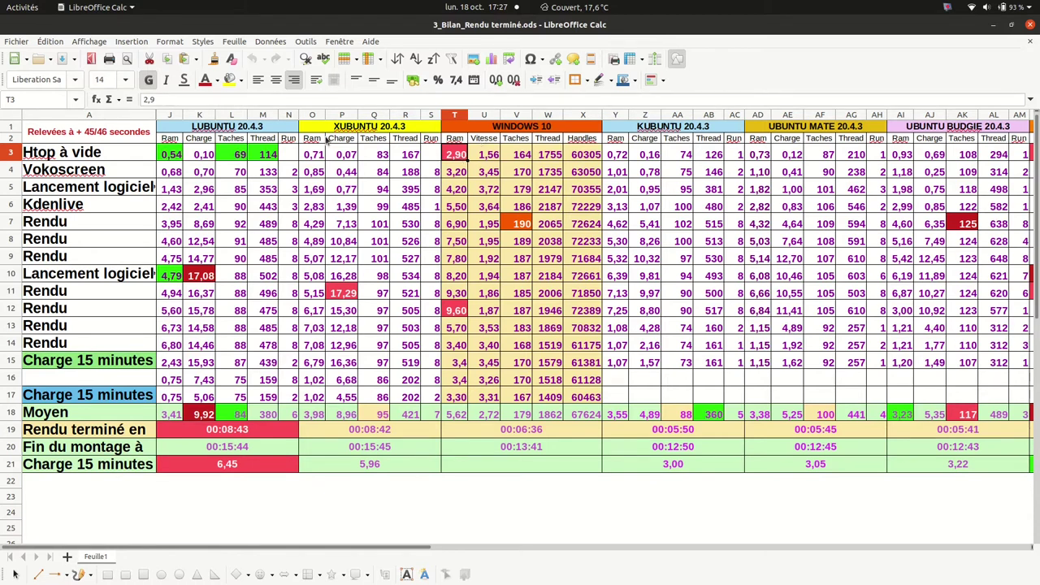
pyautogui.moveTo(342, 139); pyautogui.dragTo(342, 274)
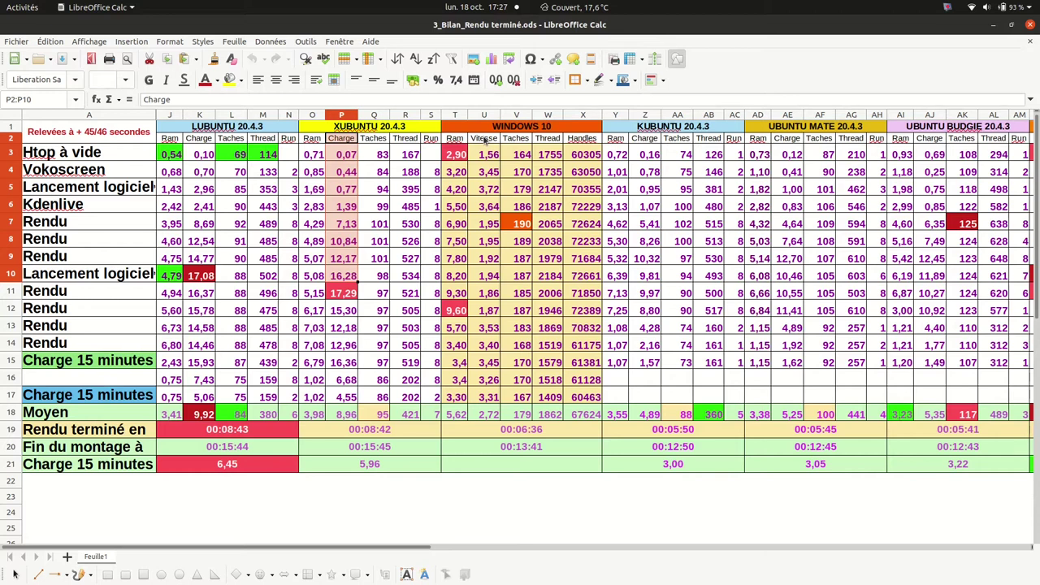
pyautogui.moveTo(550, 140); pyautogui.dragTo(549, 148)
pyautogui.click(485, 143)
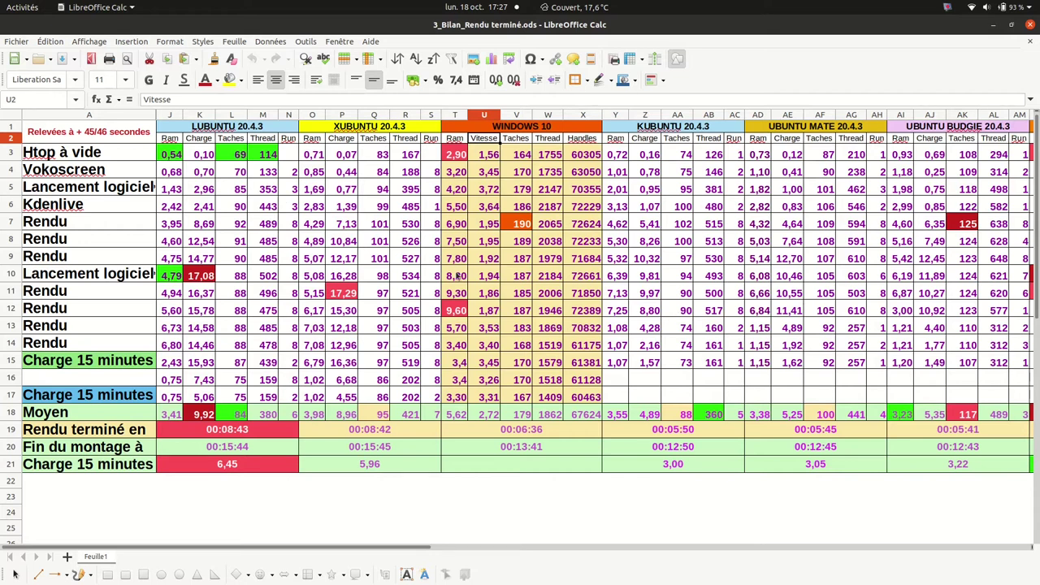
# - Select the XORIN OS 16 Ram value in row 11, cell AN11, for comparison with the other distributions
pyautogui.hotkey('ctrl', 'End')
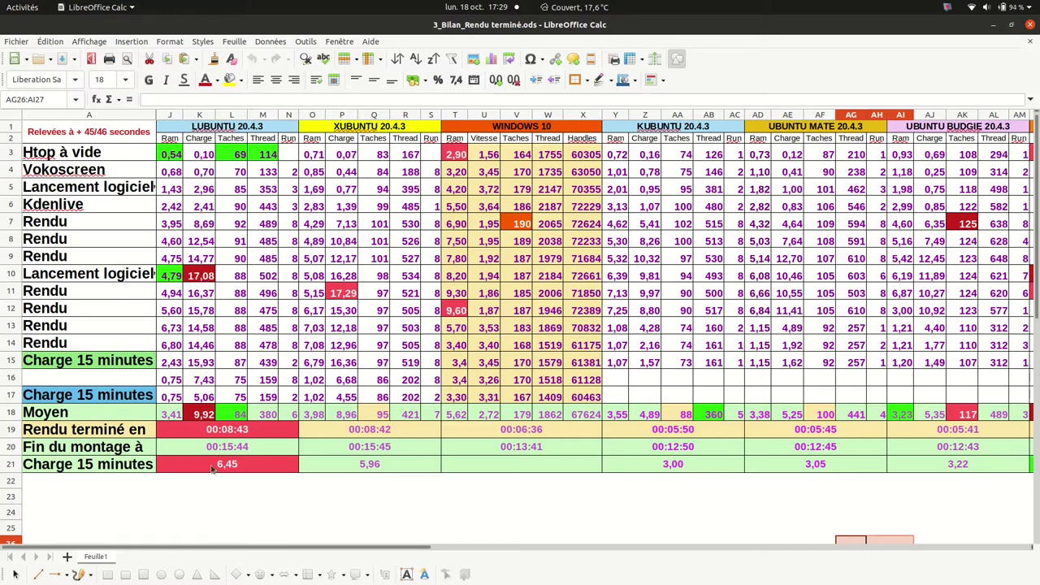
pyautogui.moveTo(217, 551); pyautogui.dragTo(260, 551)
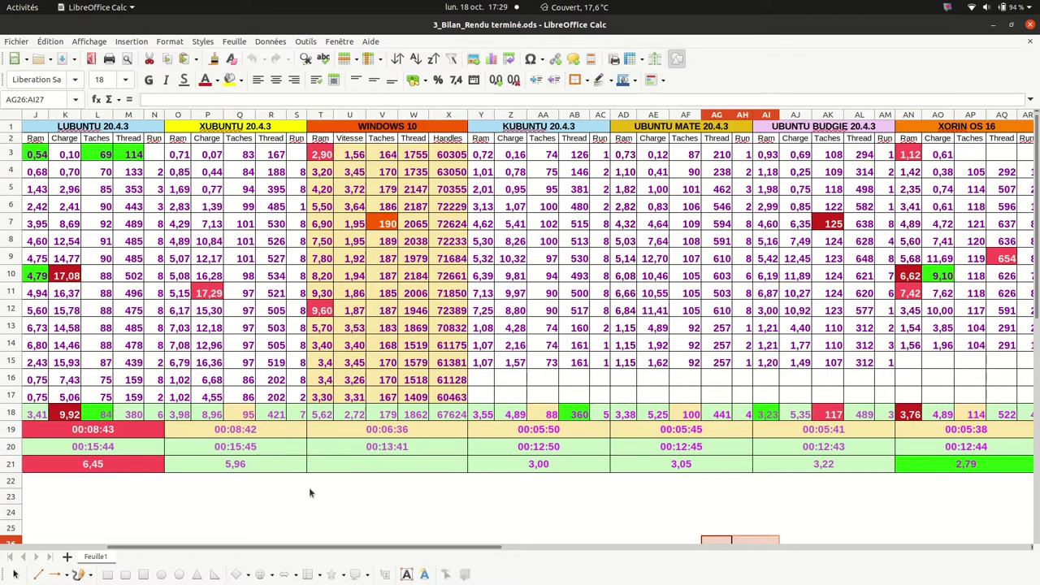
pyautogui.moveTo(386, 550); pyautogui.dragTo(446, 550)
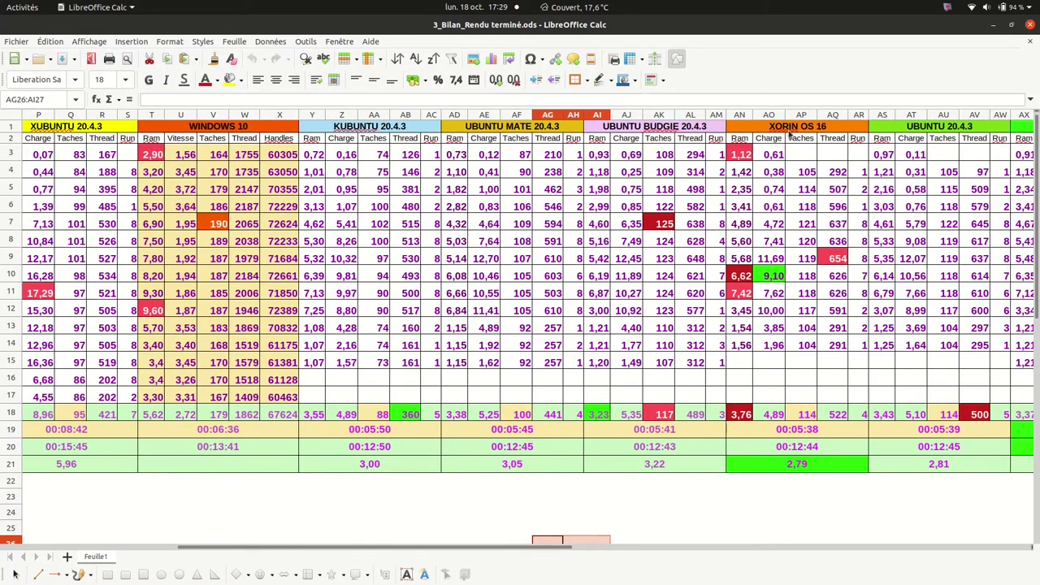
pyautogui.click(741, 299)
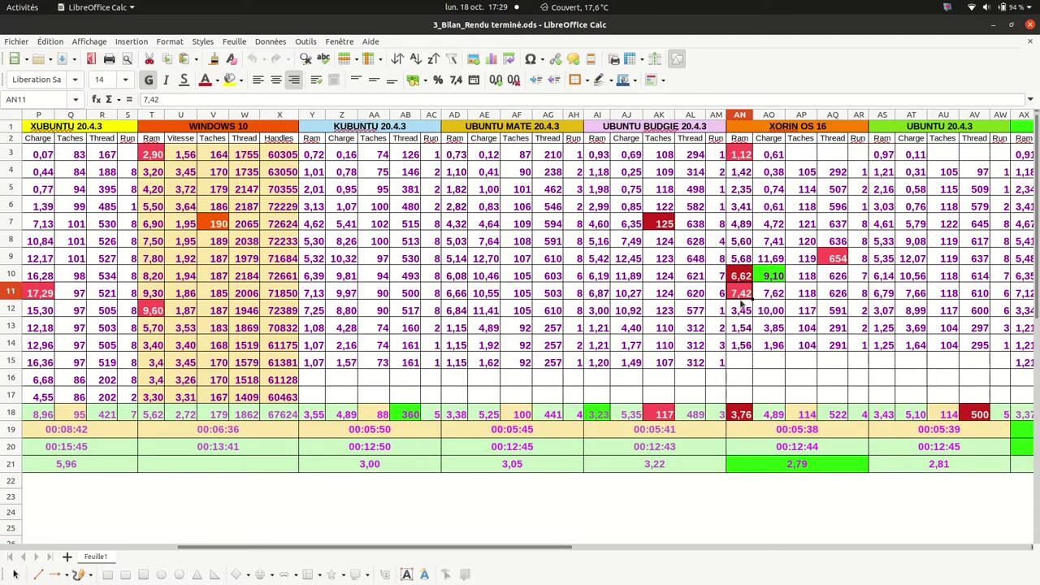
pyautogui.moveTo(520, 548)
pyautogui.mouseDown()
pyautogui.moveTo(431, 542)
pyautogui.moveTo(506, 544)
pyautogui.mouseUp()
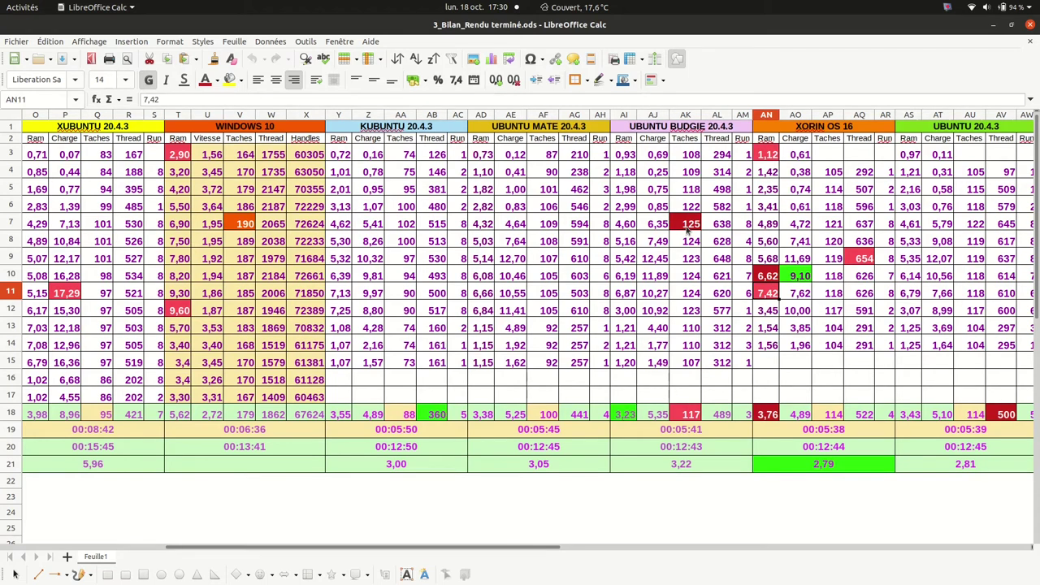
# - Compare the row 18 averages across the distributions, then highlight the KUBUNTU 20.4.3 Thread column, AB2:AB18
pyautogui.moveTo(568, 544); pyautogui.dragTo(418, 555)
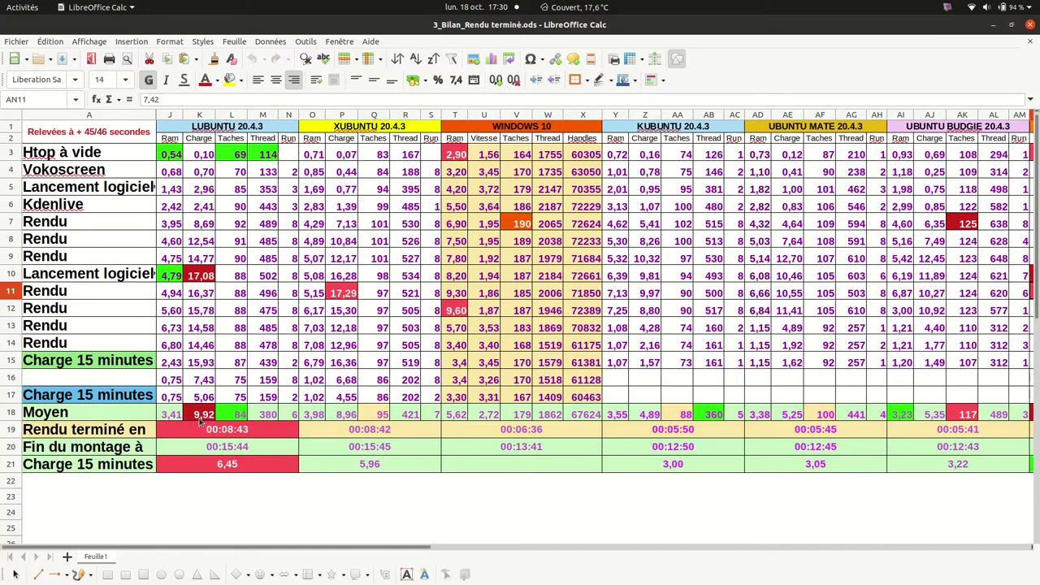
pyautogui.moveTo(211, 548); pyautogui.dragTo(437, 554)
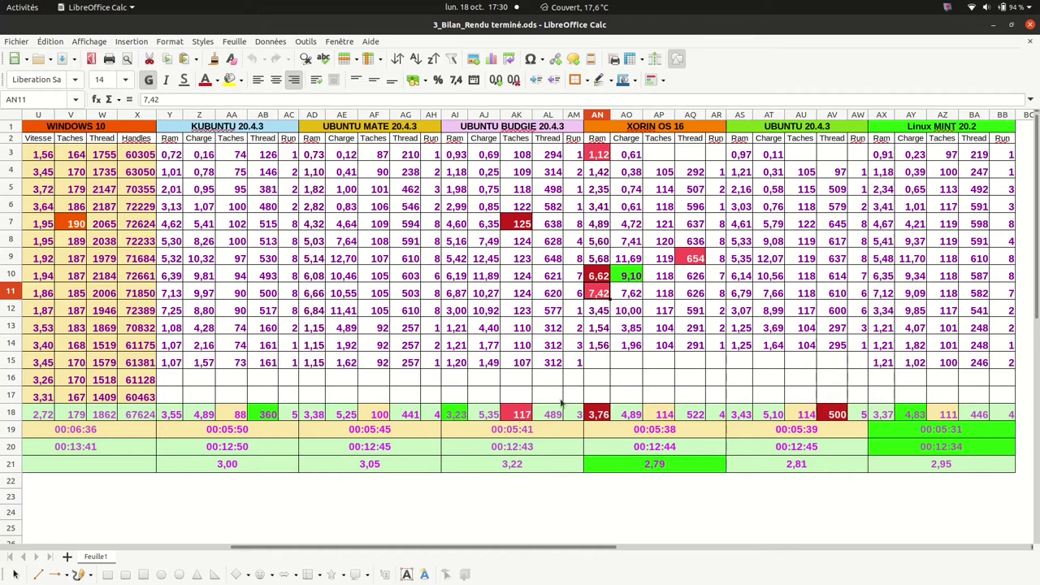
pyautogui.moveTo(433, 550); pyautogui.dragTo(281, 552)
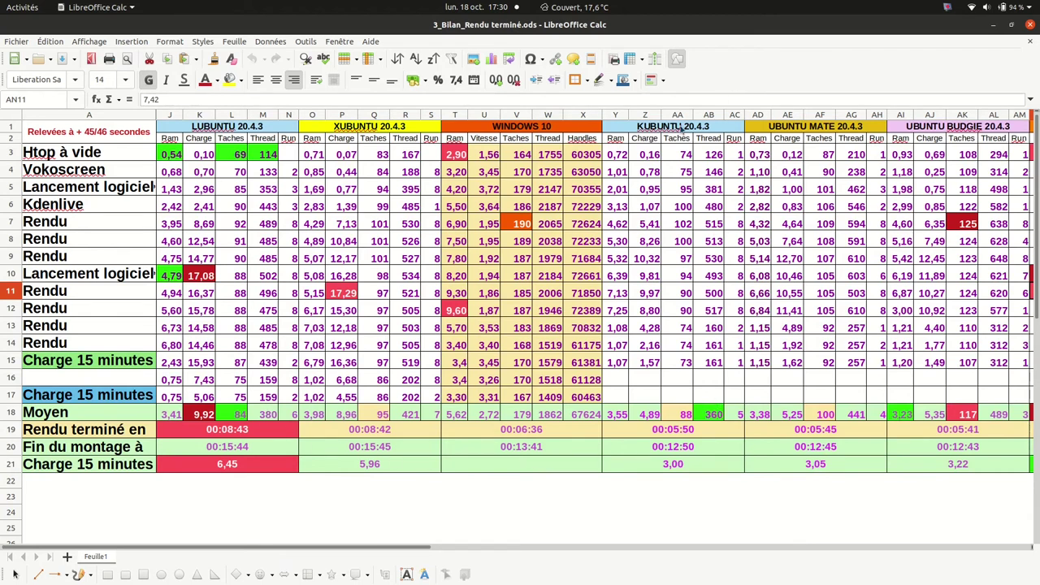
pyautogui.click(712, 416)
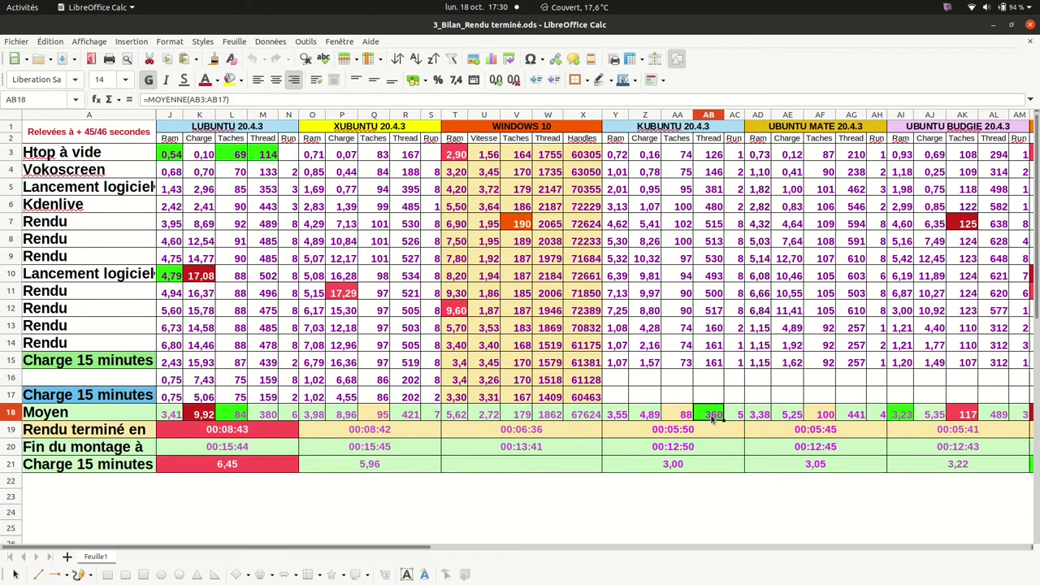
pyautogui.moveTo(703, 140); pyautogui.dragTo(708, 414)
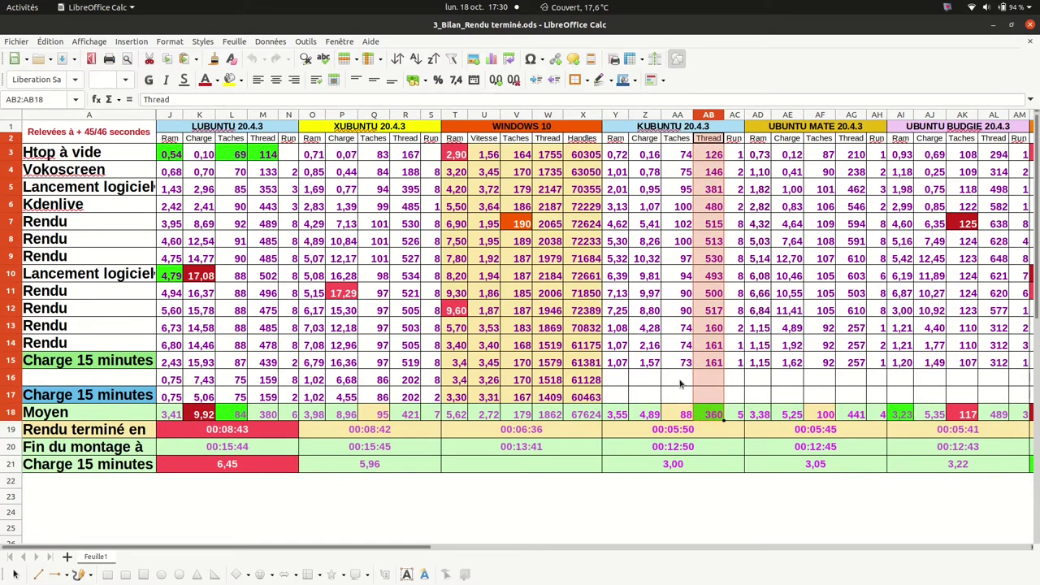
# - Highlight the UBUNTU 20.4.3 Thread column down to row 18, then the LUBUNTU and XUBUNTU blocks together, J1:S21
pyautogui.moveTo(394, 545); pyautogui.dragTo(649, 559)
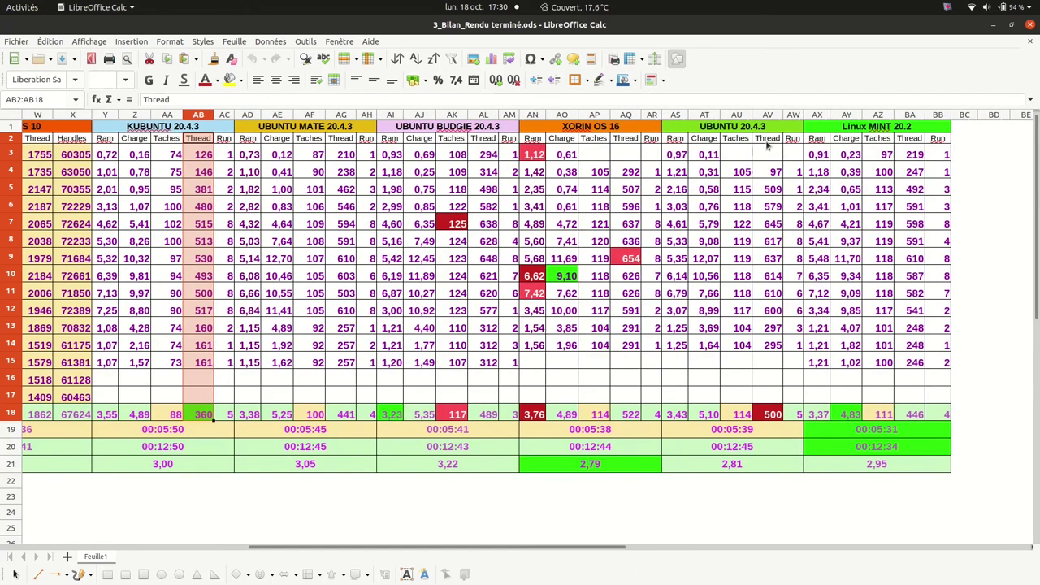
pyautogui.moveTo(767, 142); pyautogui.dragTo(767, 419)
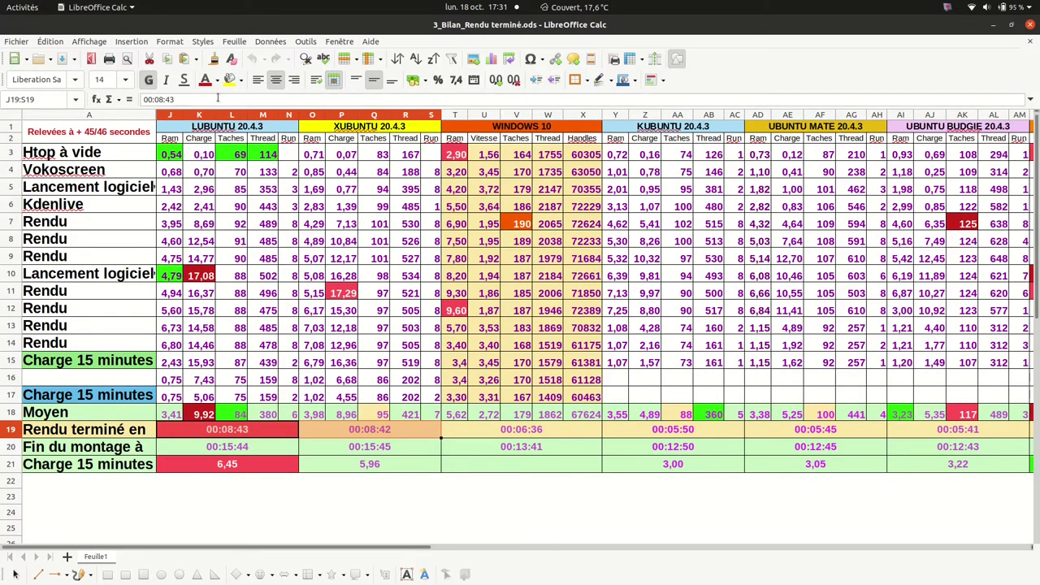
pyautogui.moveTo(214, 133); pyautogui.dragTo(407, 465)
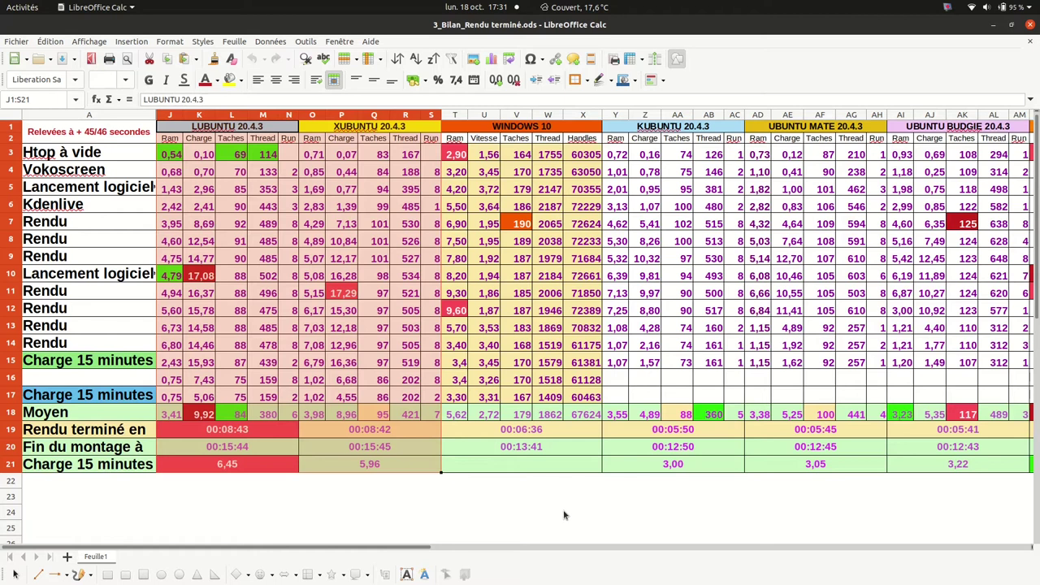
# - Close the current workbook, open 4_Bilan_HTOP RAPIDE.ods and select the whole "Htop à vide : septembre" row
pyautogui.click(1030, 26)
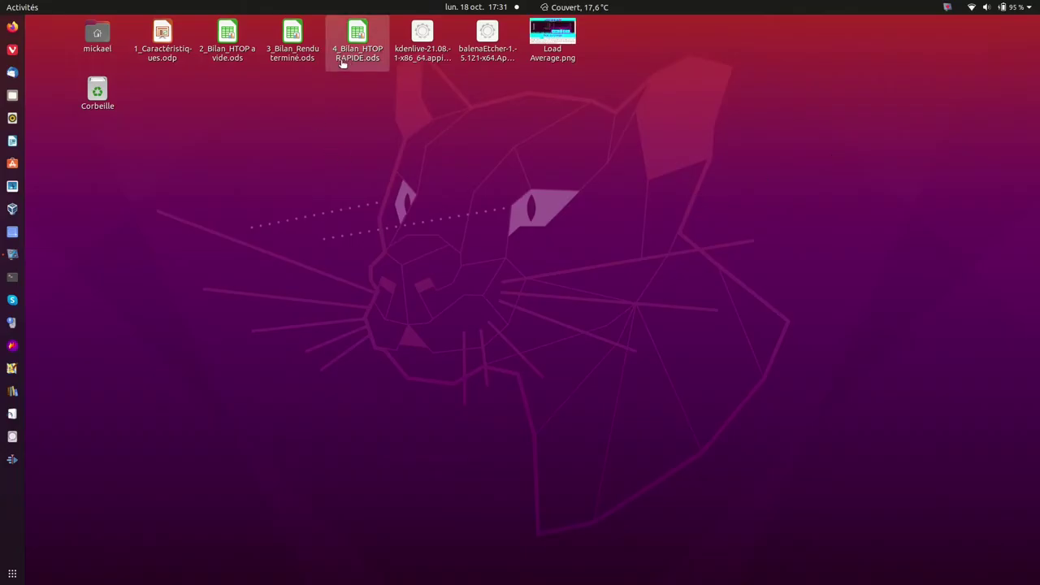
pyautogui.doubleClick(358, 36)
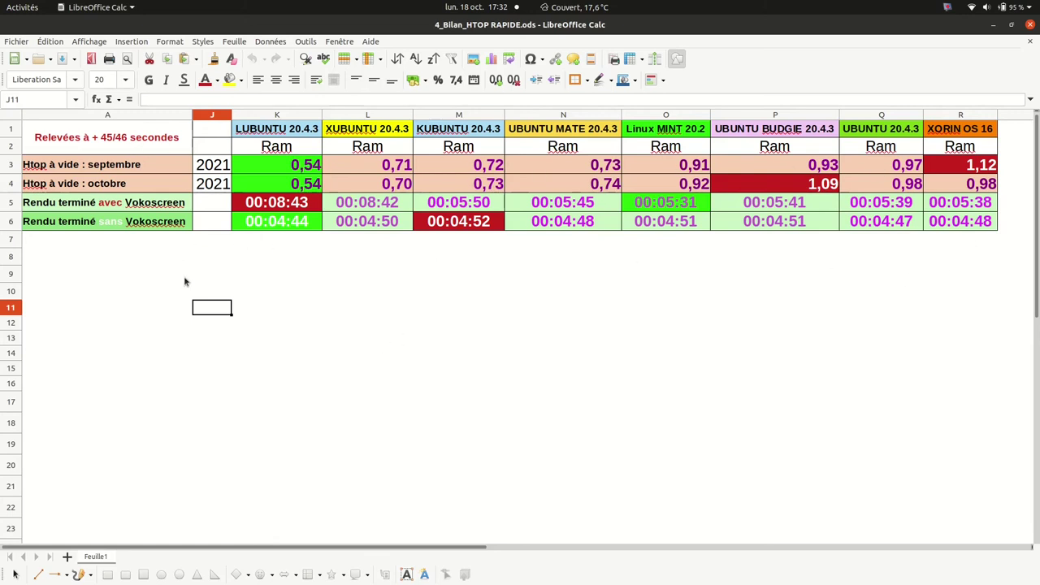
pyautogui.click(12, 164)
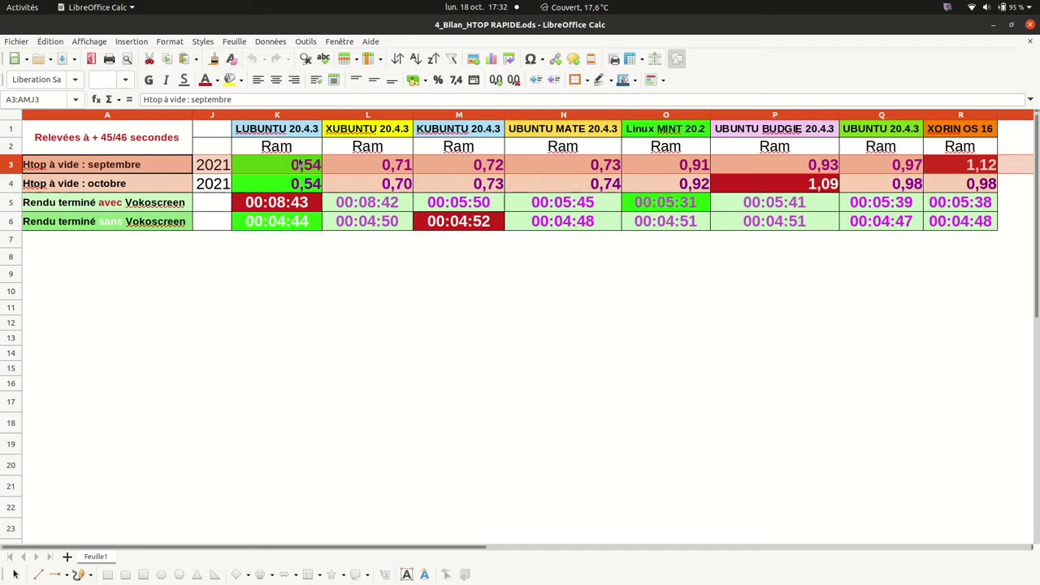
# - Highlight the "Rendu terminé avec Vokoscreen" times for all distributions, J5:R5
pyautogui.click(24, 203)
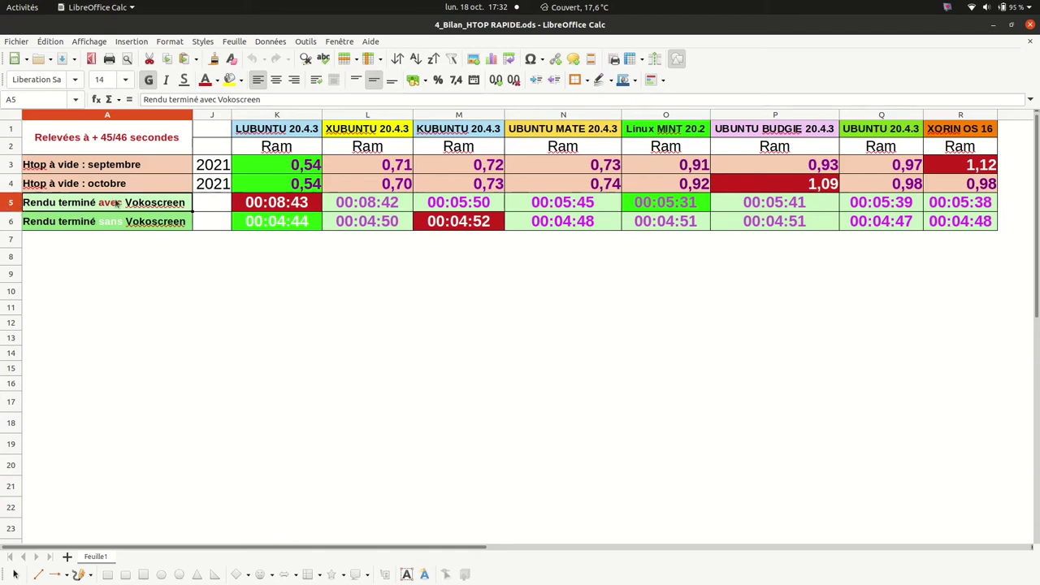
pyautogui.click(208, 206)
pyautogui.moveTo(208, 206); pyautogui.dragTo(973, 208)
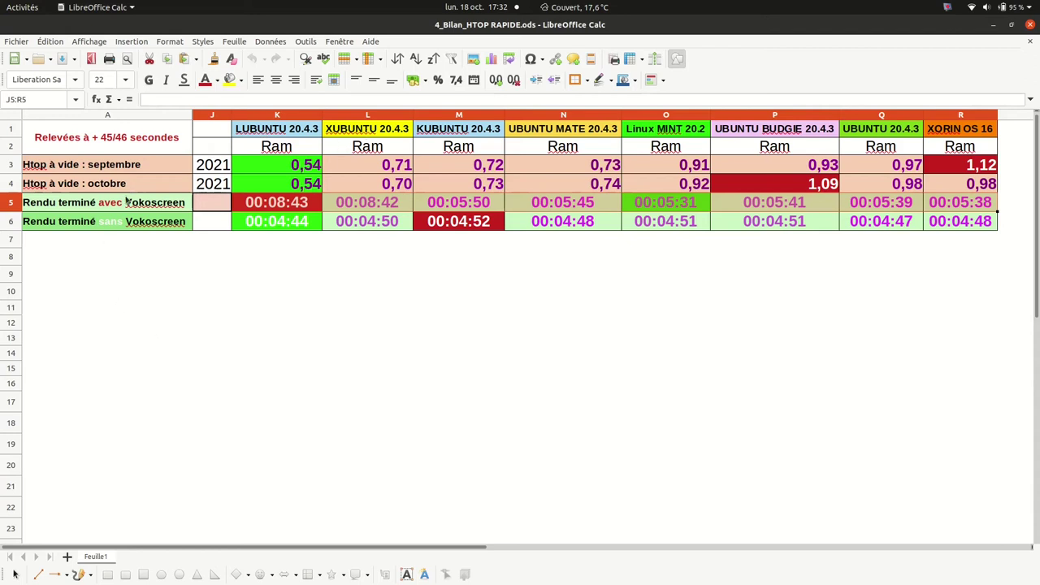
# - Highlight the October idle row, A4:R4, then both months' Ram values from Linux MINT to XORIN OS 16, O3:R4
pyautogui.click(149, 186)
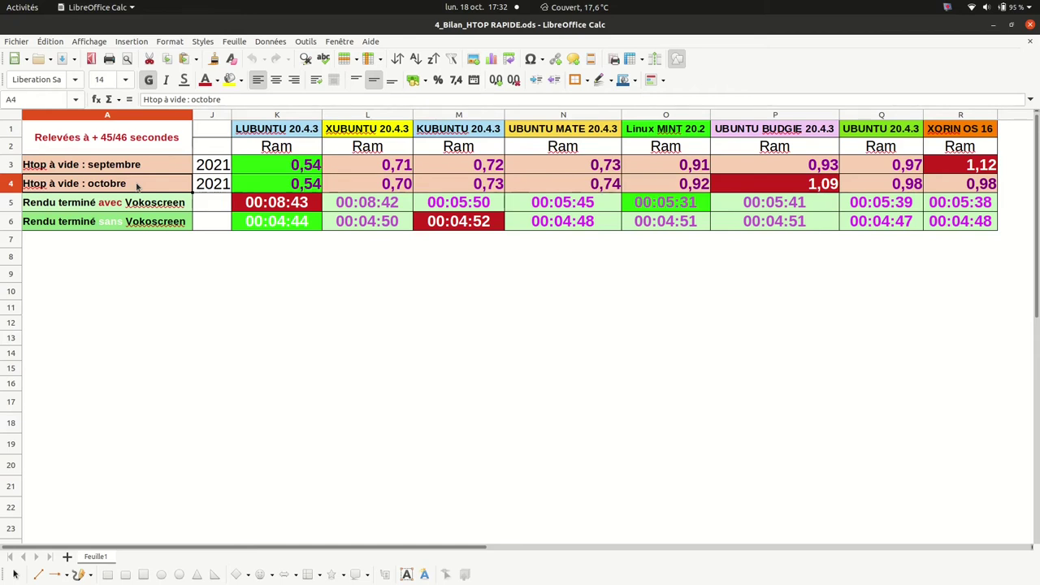
pyautogui.moveTo(188, 180); pyautogui.dragTo(989, 186)
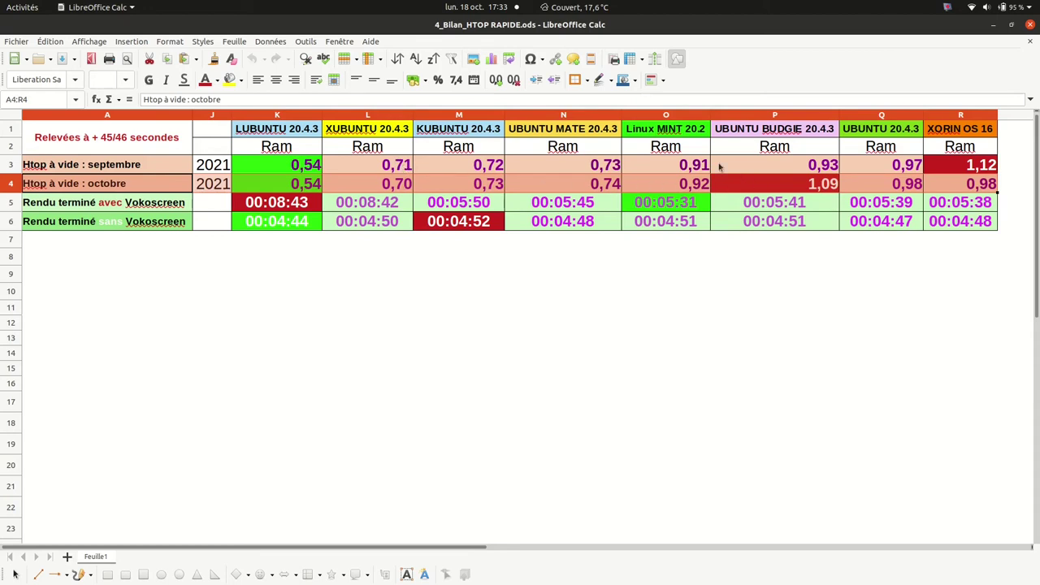
pyautogui.click(681, 165)
pyautogui.moveTo(688, 172); pyautogui.dragTo(977, 185)
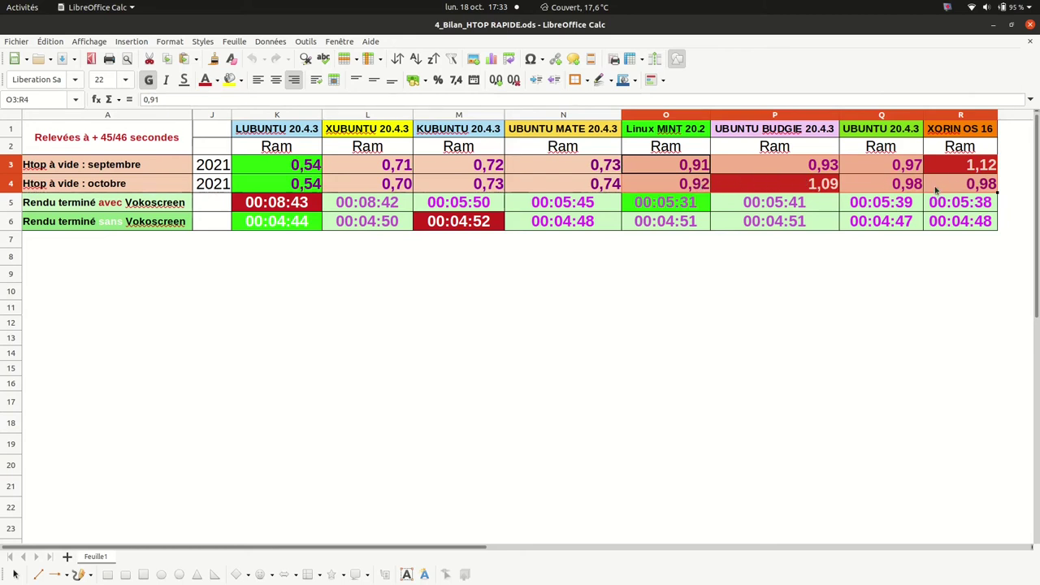
# - Highlight the Linux MINT through XORIN OS 16 columns, O to R, then the October idle row, A4:R4, and clear the highlight
pyautogui.click(680, 129)
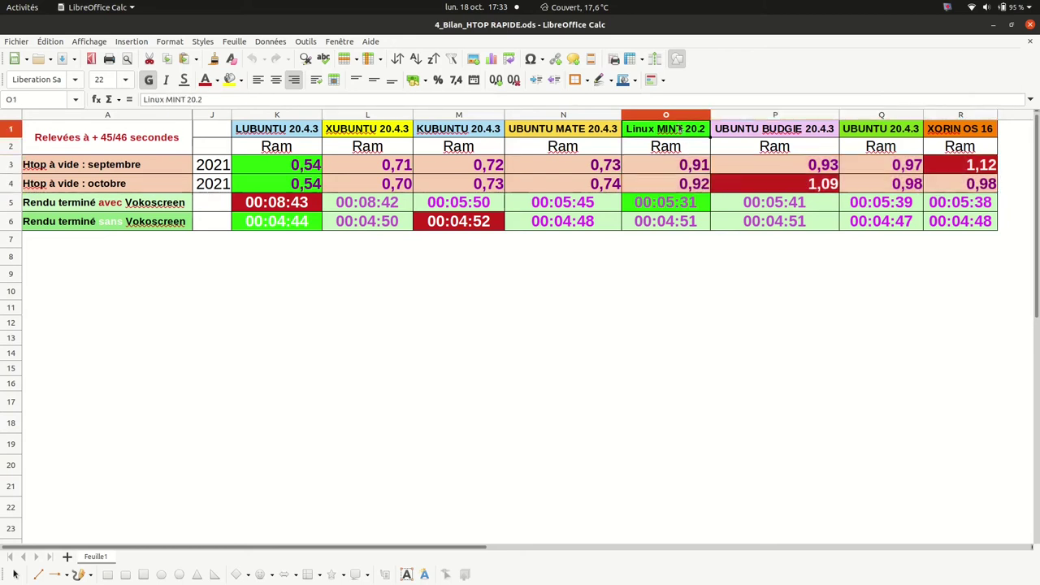
pyautogui.moveTo(687, 119); pyautogui.dragTo(954, 120)
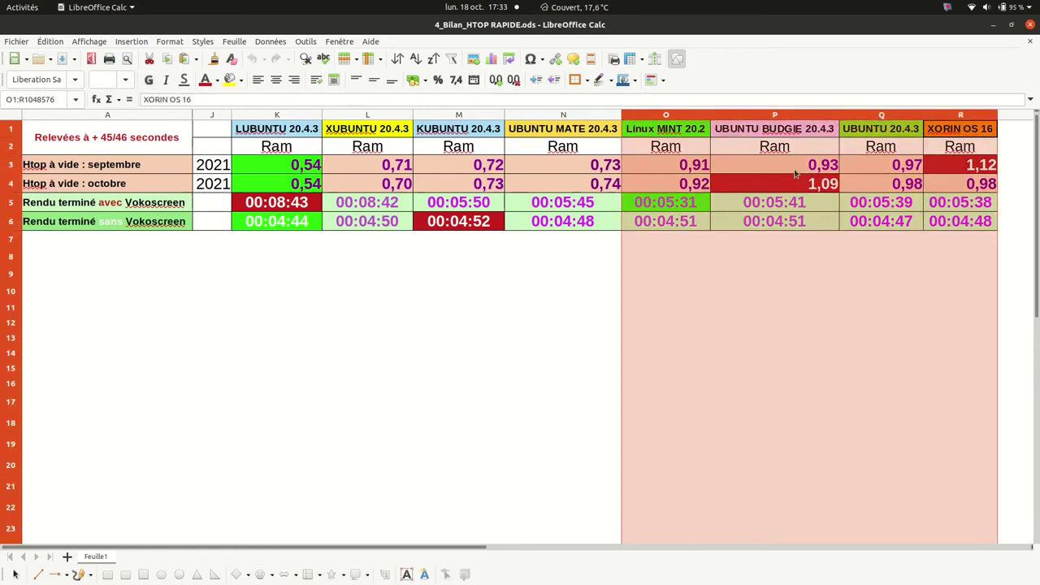
pyautogui.click(755, 338)
pyautogui.click(442, 370)
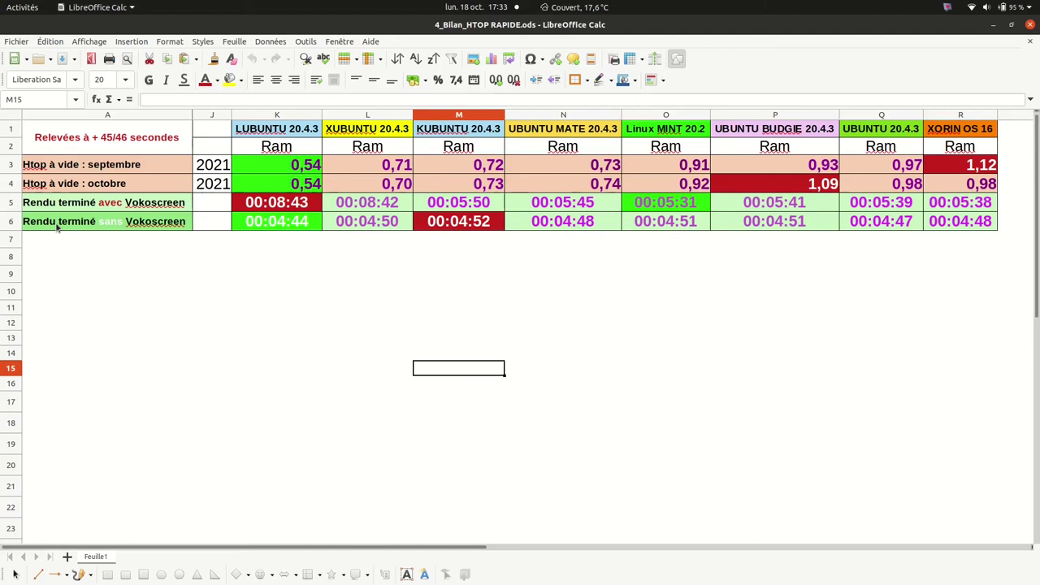
pyautogui.moveTo(167, 188); pyautogui.dragTo(988, 189)
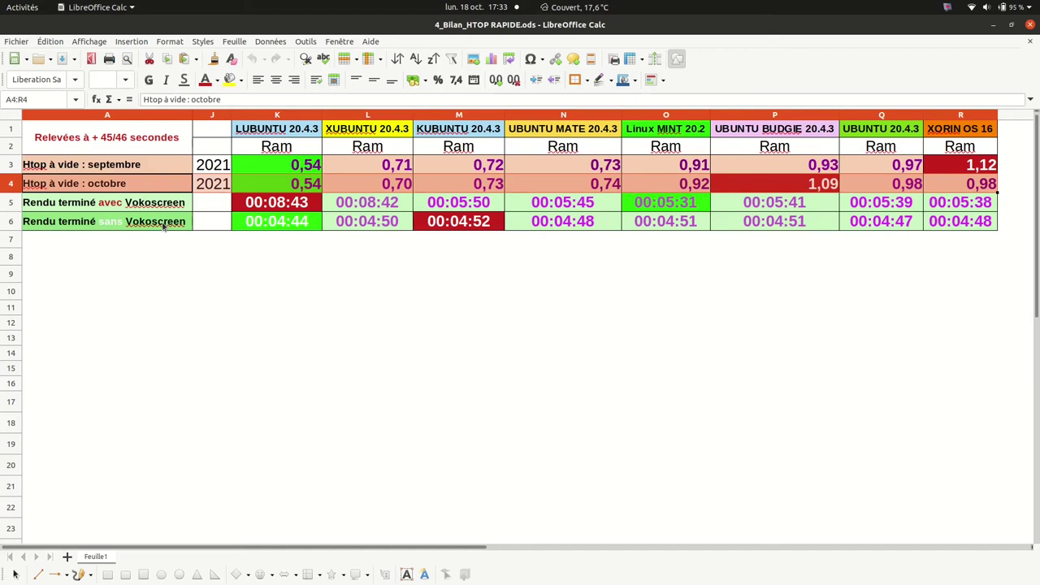
pyautogui.click(284, 333)
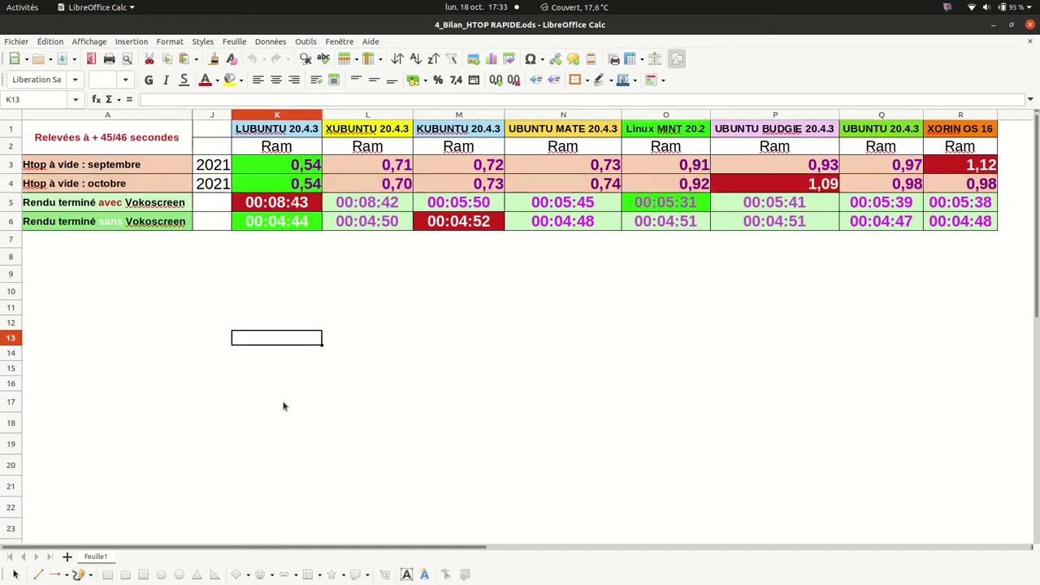
# - Highlight the LUBUNTU results, K1:K6, then the KUBUNTU results, M1:M6, and clear the highlight
pyautogui.moveTo(260, 131); pyautogui.dragTo(259, 230)
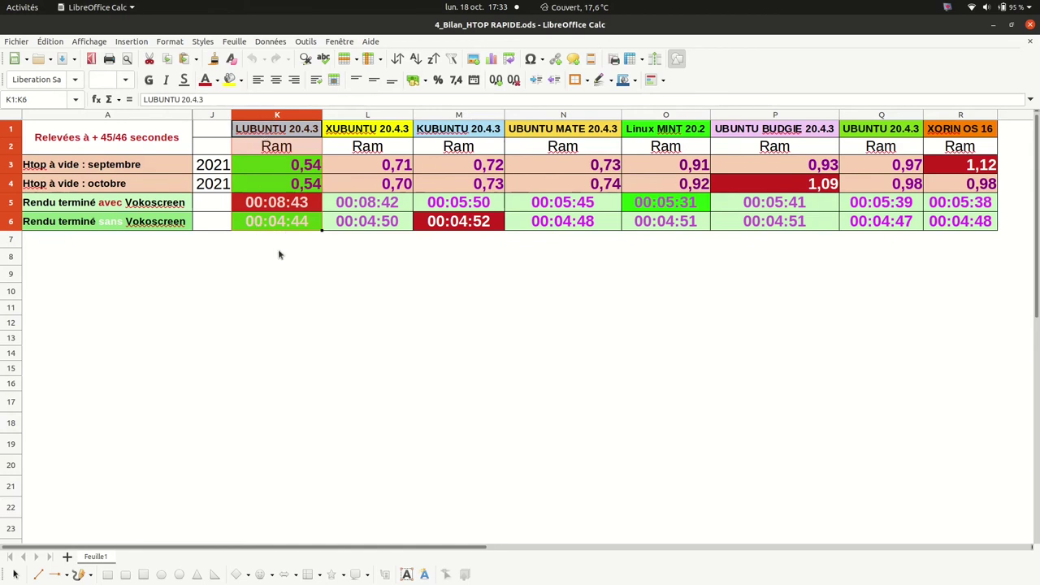
pyautogui.moveTo(459, 130); pyautogui.dragTo(468, 224)
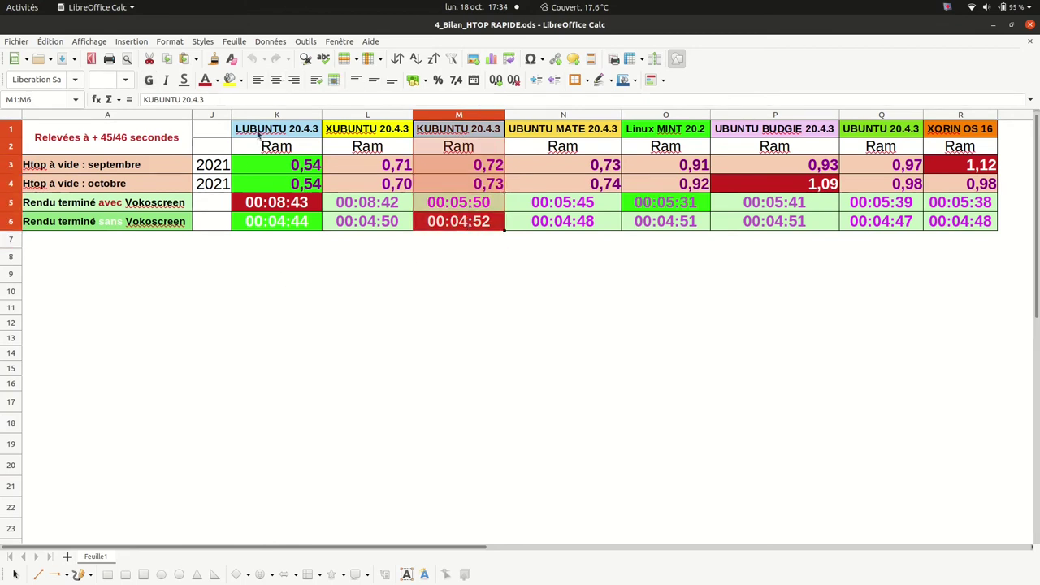
pyautogui.click(263, 277)
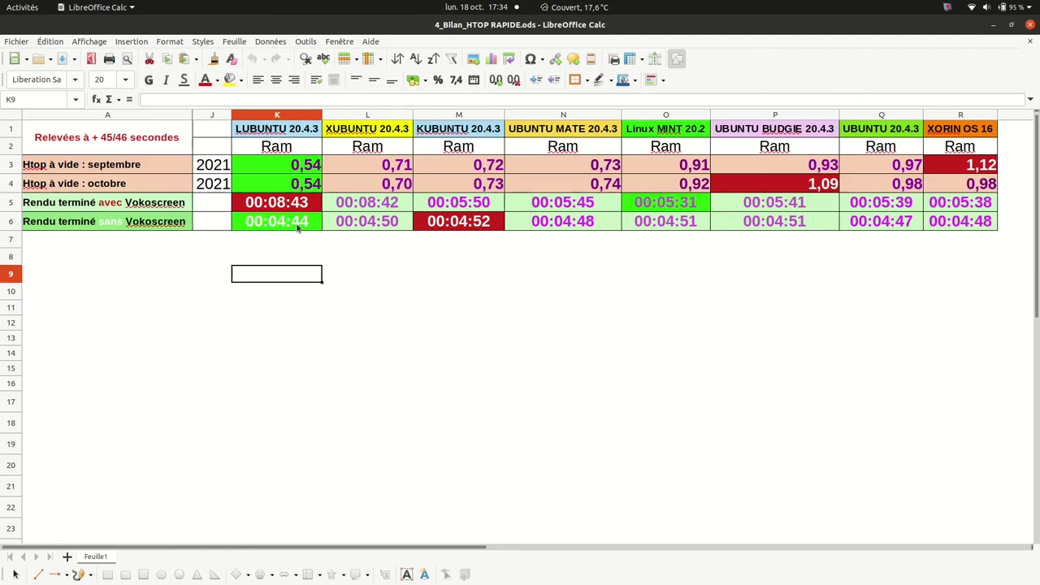
# - Highlight the render times without Vokoscreen from XUBUNTU to XORIN OS 16, L6:R6, then clear the highlight
pyautogui.click(384, 338)
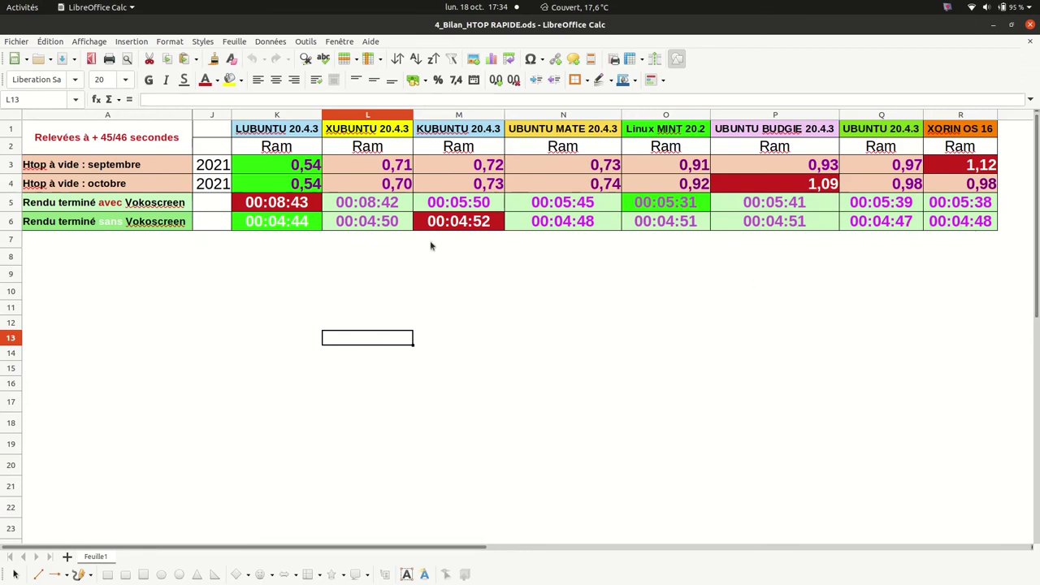
pyautogui.moveTo(380, 226); pyautogui.dragTo(976, 229)
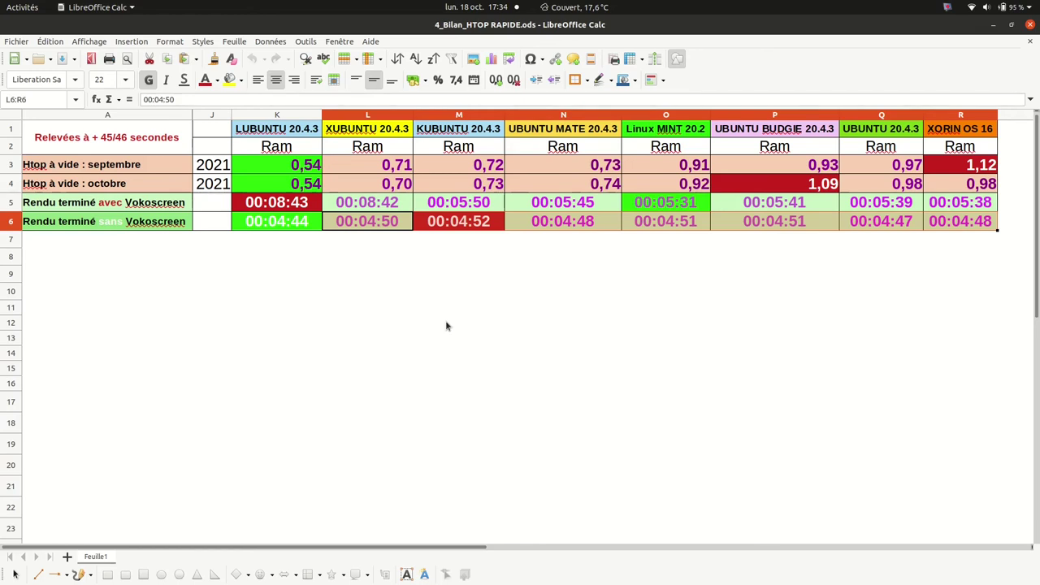
pyautogui.click(357, 373)
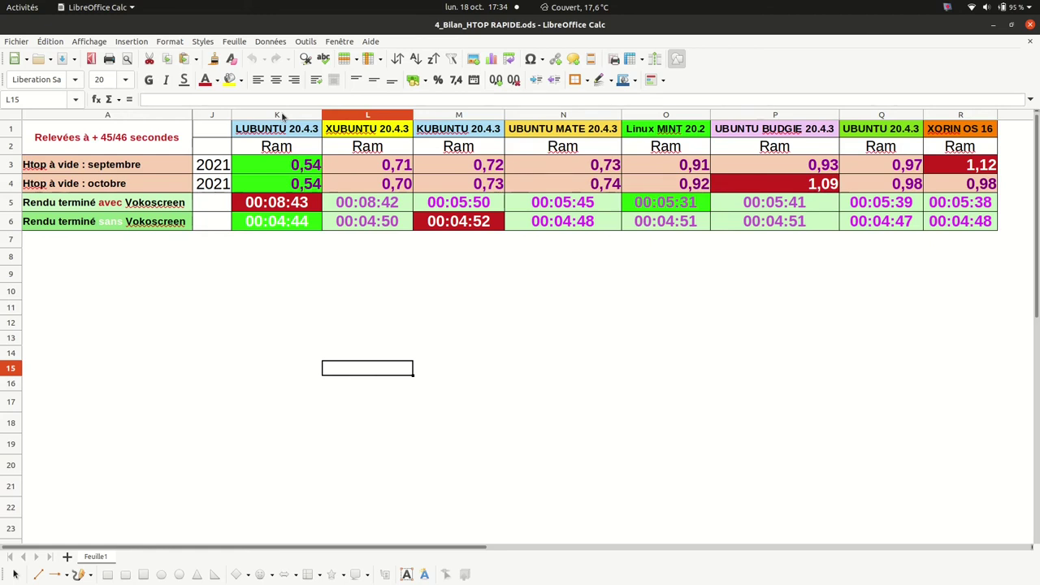
# - Highlight the LUBUNTU through UBUNTU MATE columns, K to N, then the Linux MINT through XORIN OS 16 columns, O to R
pyautogui.moveTo(282, 116); pyautogui.dragTo(549, 172)
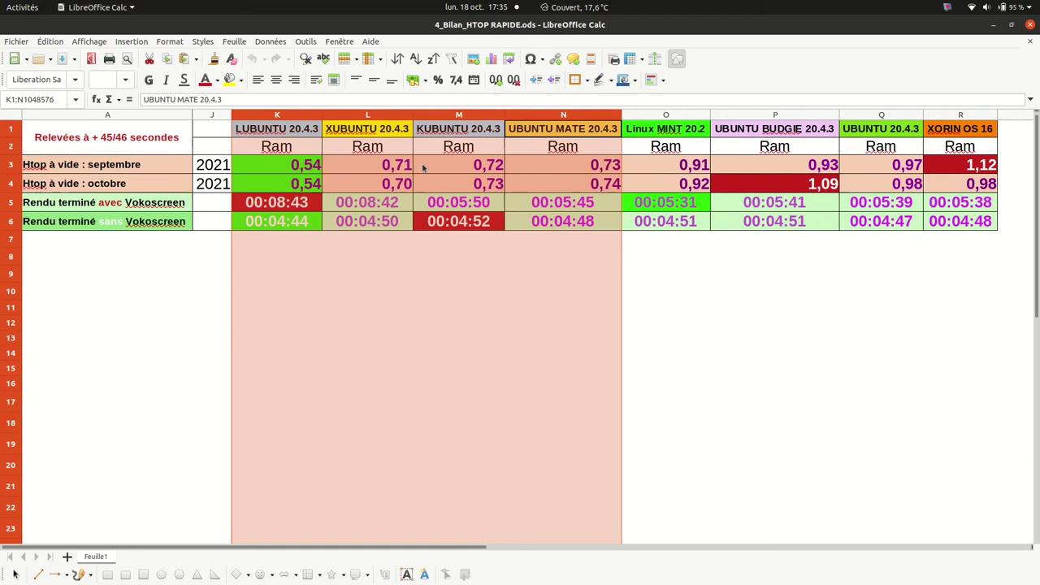
pyautogui.click(743, 357)
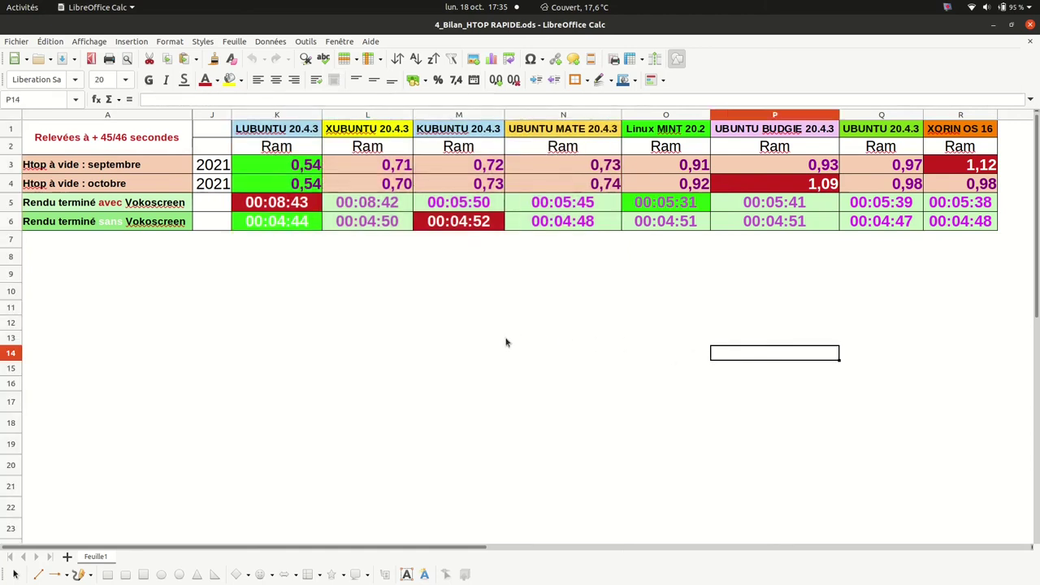
pyautogui.moveTo(664, 115); pyautogui.dragTo(964, 175)
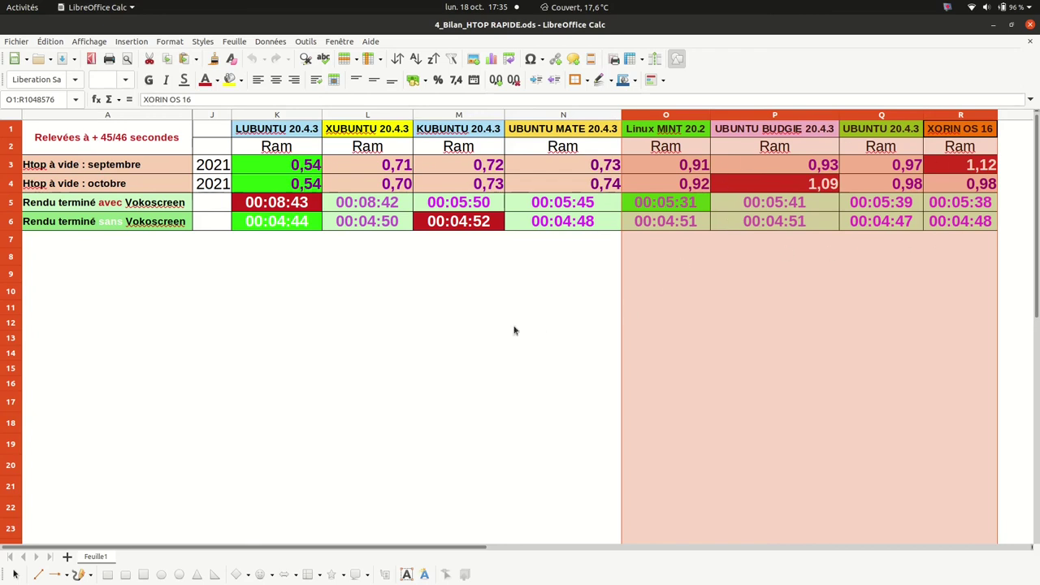
# - Highlight columns K to N again, followed by columns O to R, to compare both groups of distributions, and clear the highlight
pyautogui.click(459, 325)
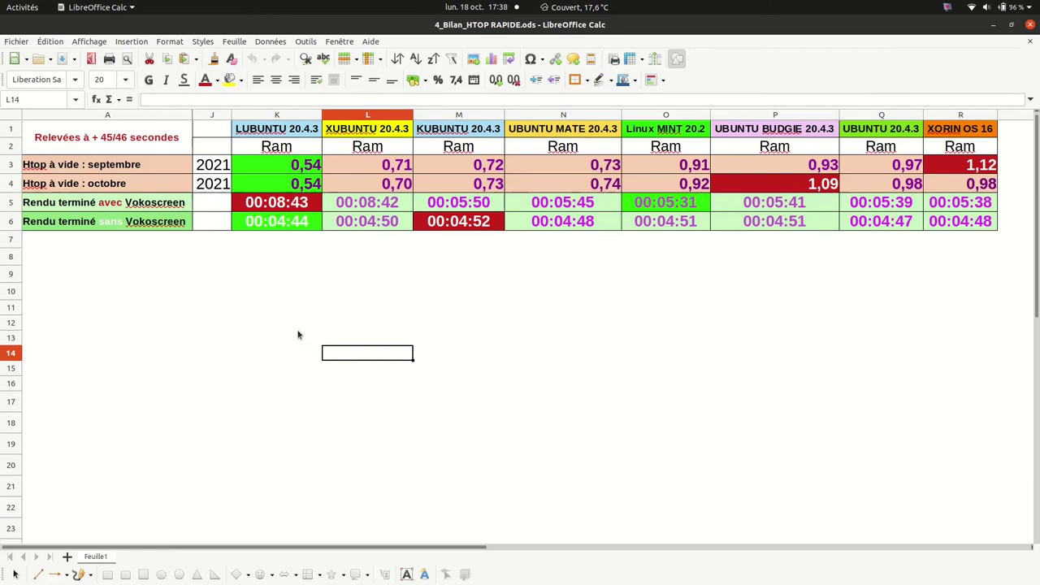
pyautogui.click(283, 116)
pyautogui.moveTo(283, 116); pyautogui.dragTo(544, 181)
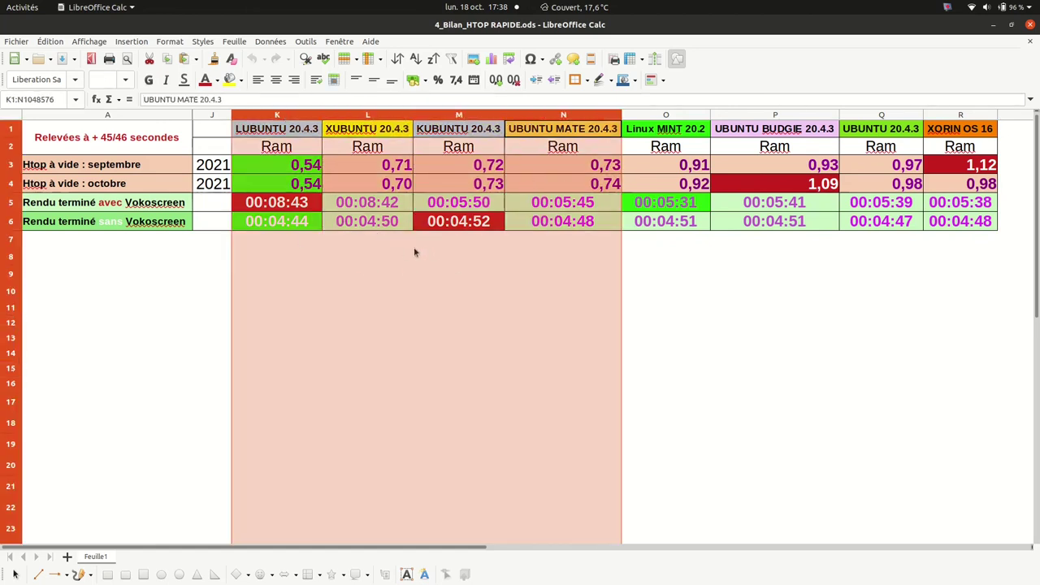
pyautogui.click(778, 304)
pyautogui.moveTo(665, 115); pyautogui.dragTo(957, 224)
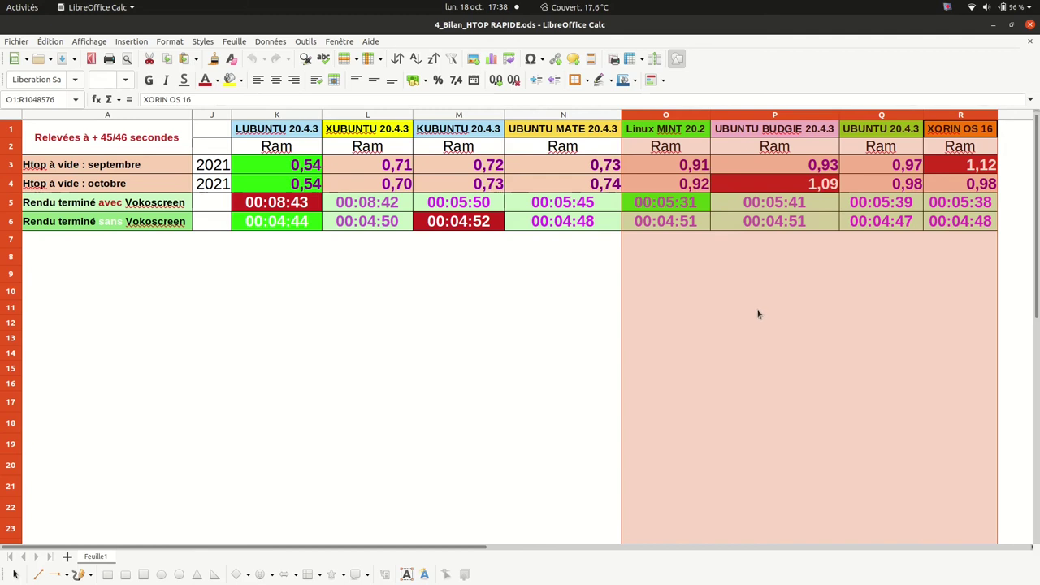
pyautogui.click(367, 368)
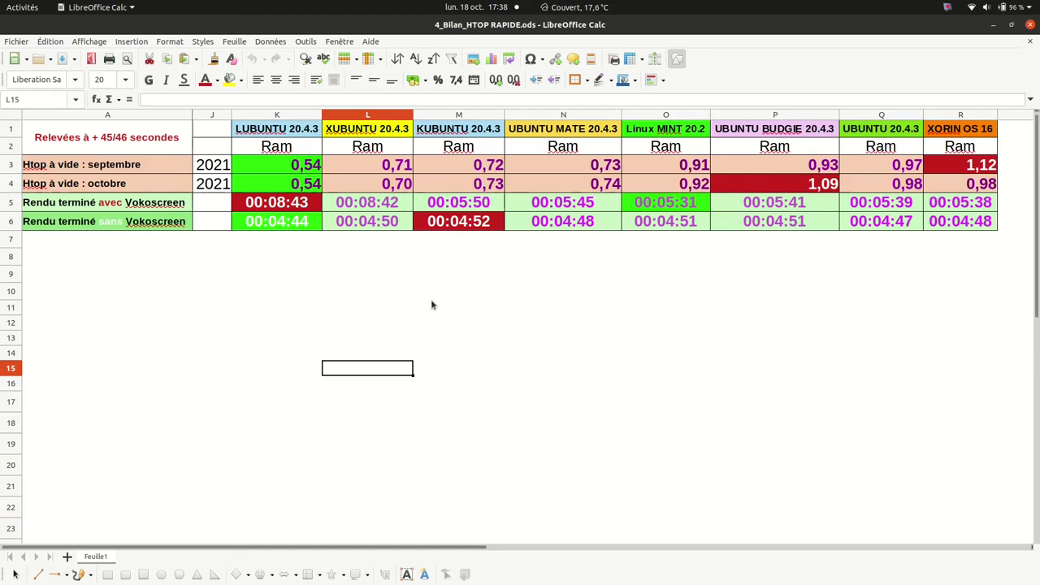
# - Highlight the LUBUNTU results, K1:K6, then the XORIN OS 16 results, R1:R6, and clear the highlight
pyautogui.click(307, 309)
pyautogui.moveTo(271, 135); pyautogui.dragTo(273, 230)
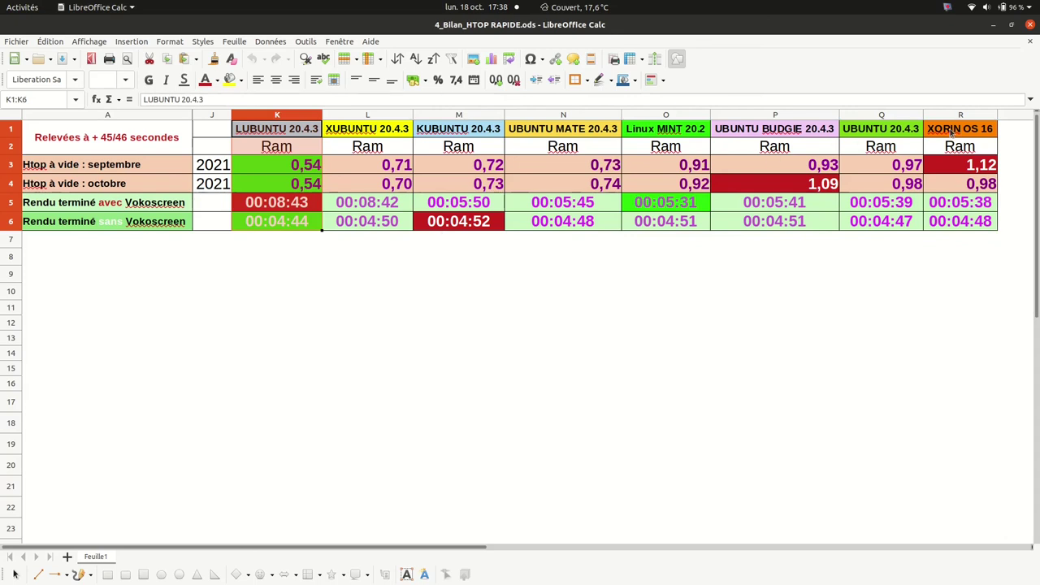
pyautogui.moveTo(961, 130); pyautogui.dragTo(965, 229)
pyautogui.click(631, 321)
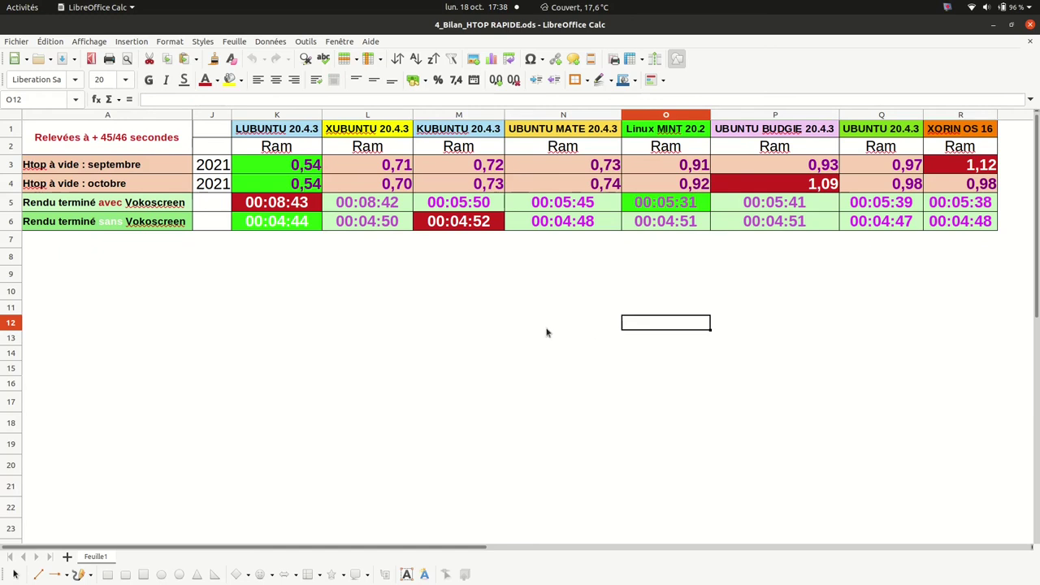
# - Highlight the distribution names and idle Ram values from LUBUNTU to XORIN OS 16, K1:R4
pyautogui.click(212, 307)
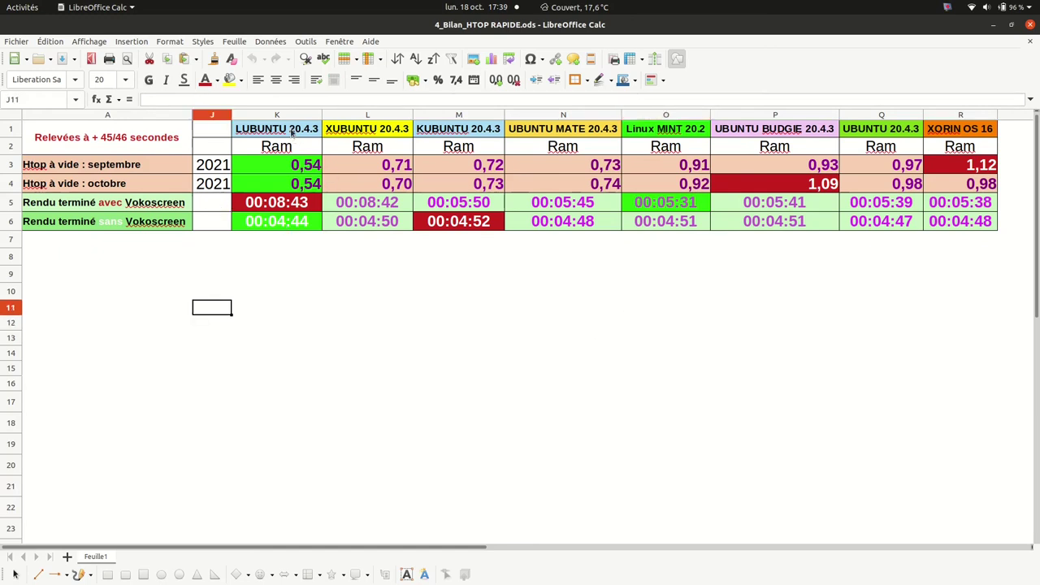
pyautogui.moveTo(291, 132); pyautogui.dragTo(969, 182)
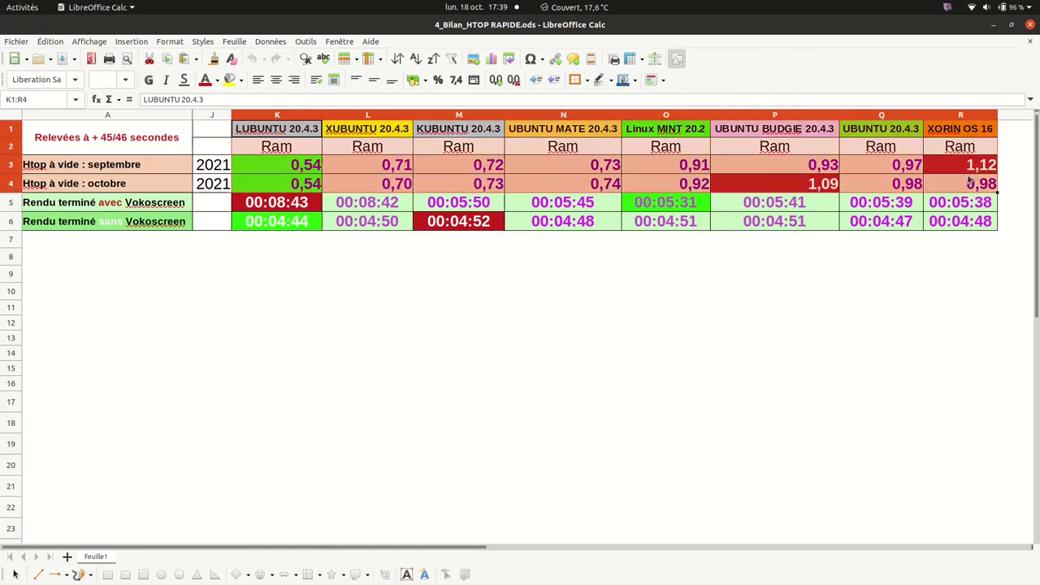